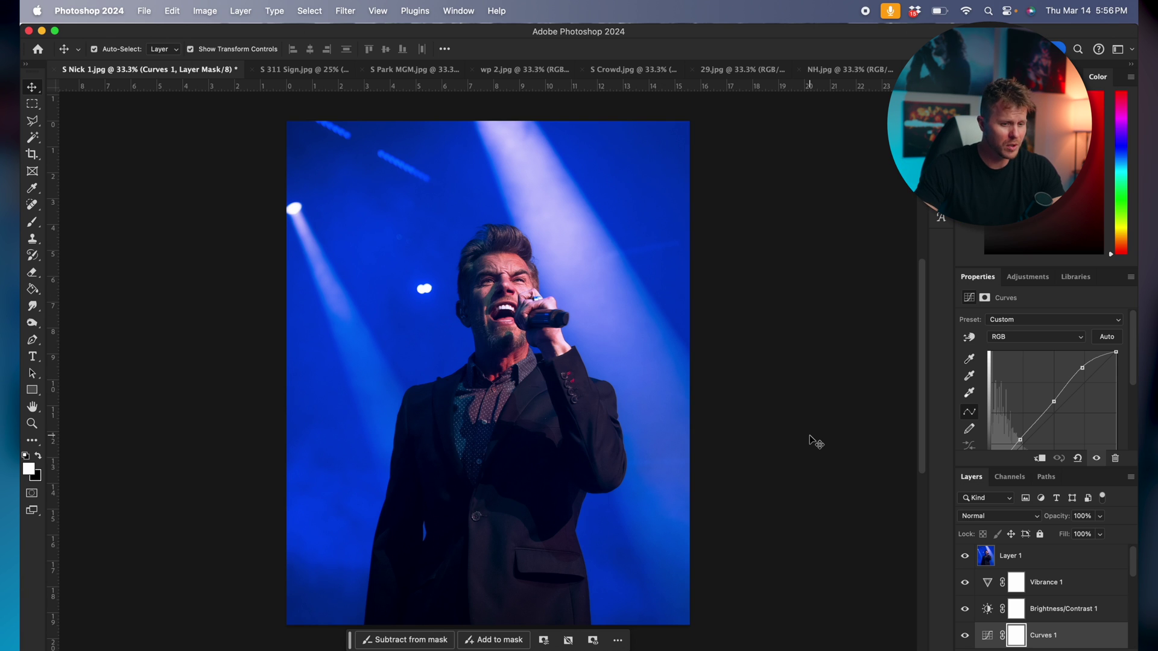
- Show Layer 1's finished collage again, then bring up the NH.jpg singer document
click(966, 556)
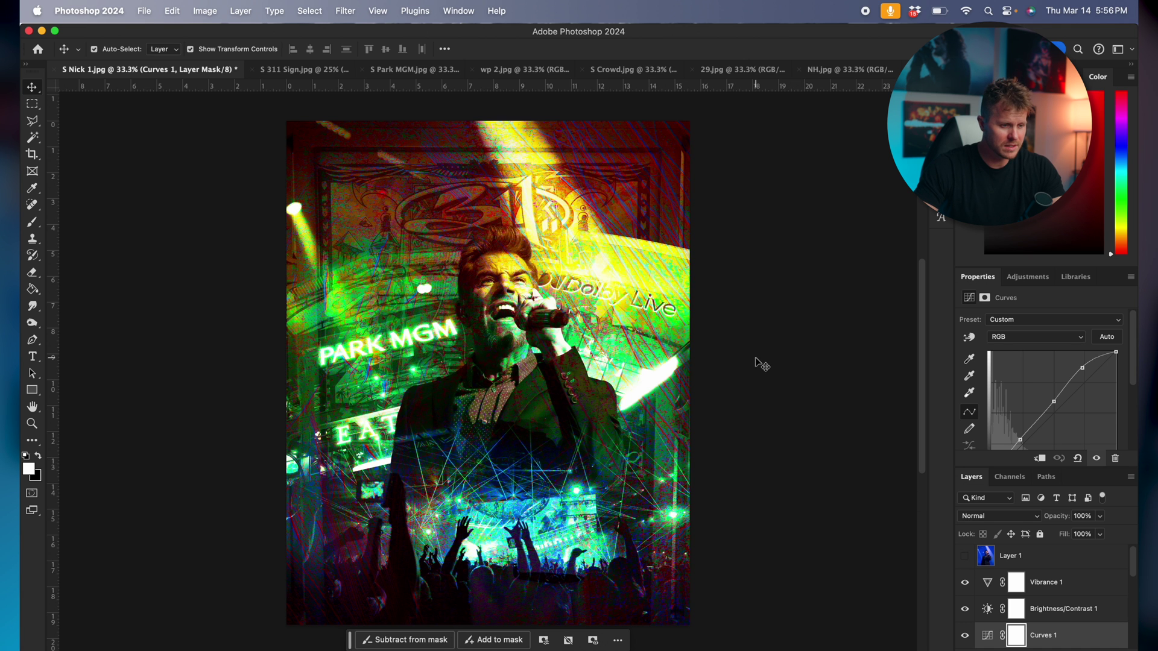
click(831, 70)
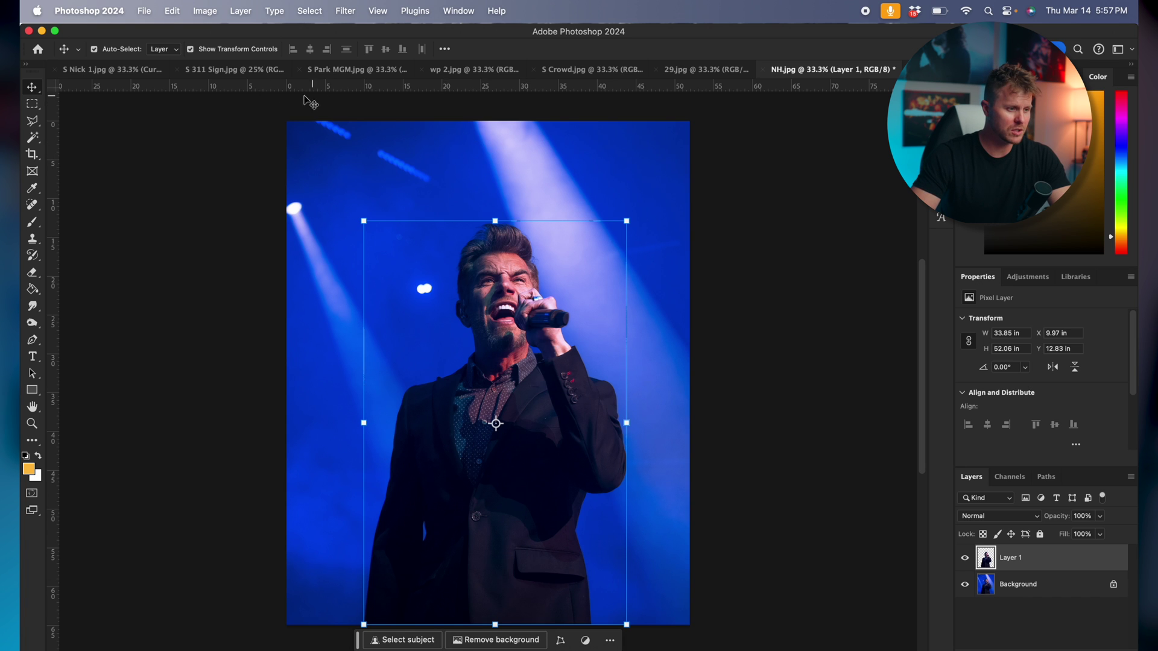
- Browse the 311 sign, Park MGM, Dolby Live, crowd and scratch texture images, ending on the 311 sign
click(218, 71)
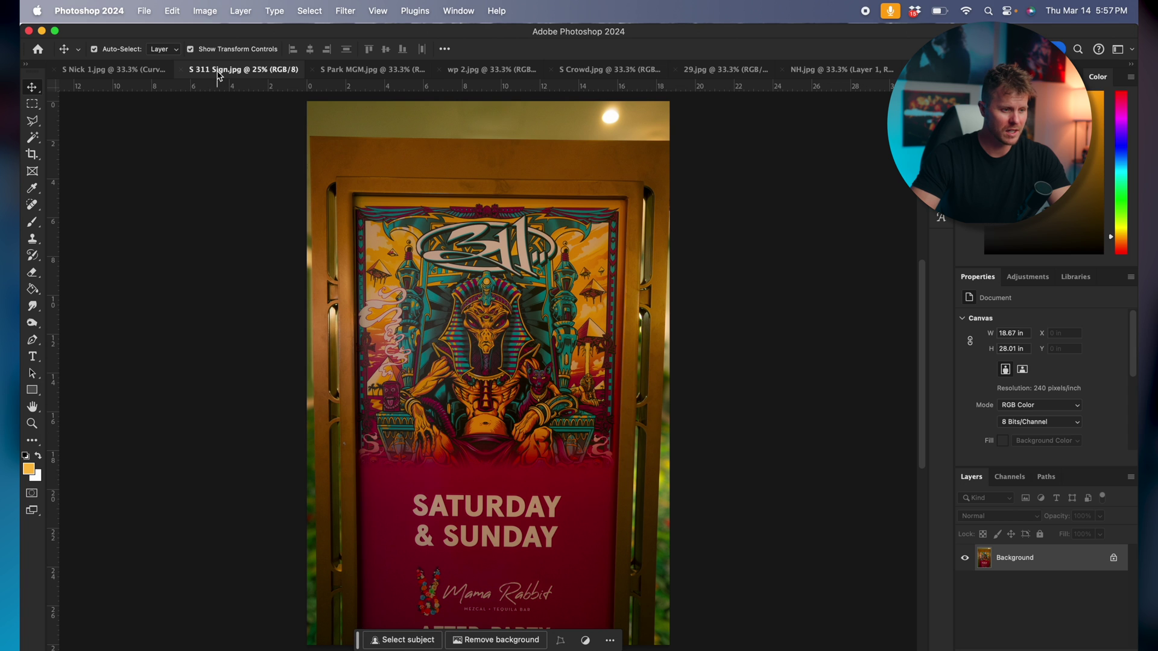
click(341, 69)
click(519, 71)
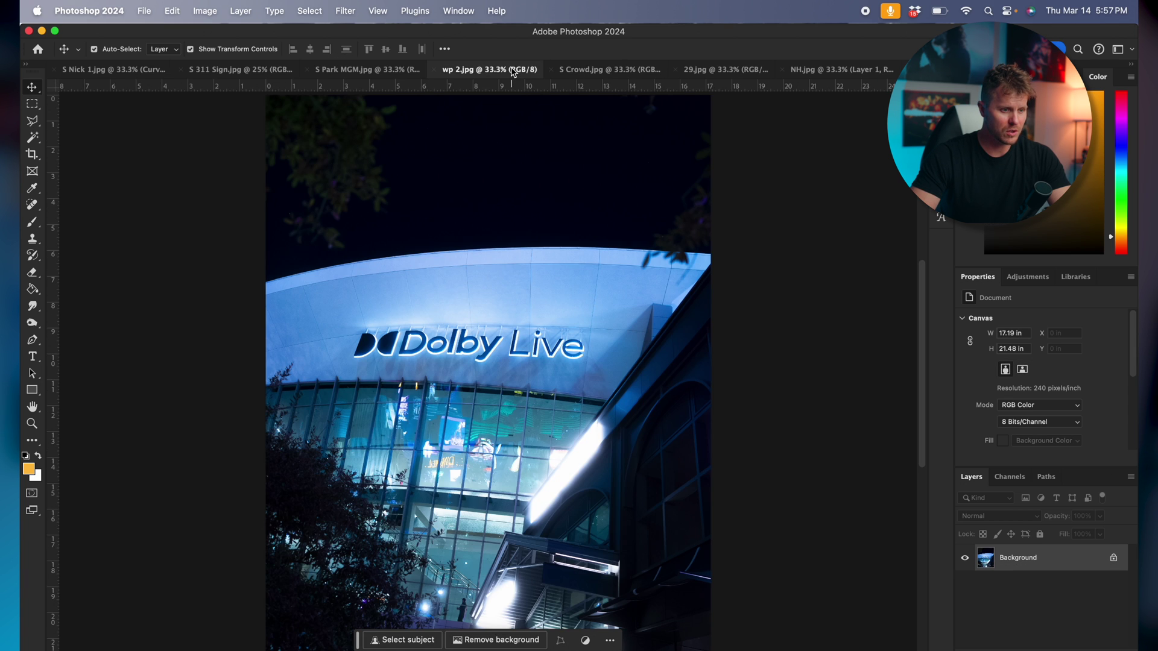
click(589, 71)
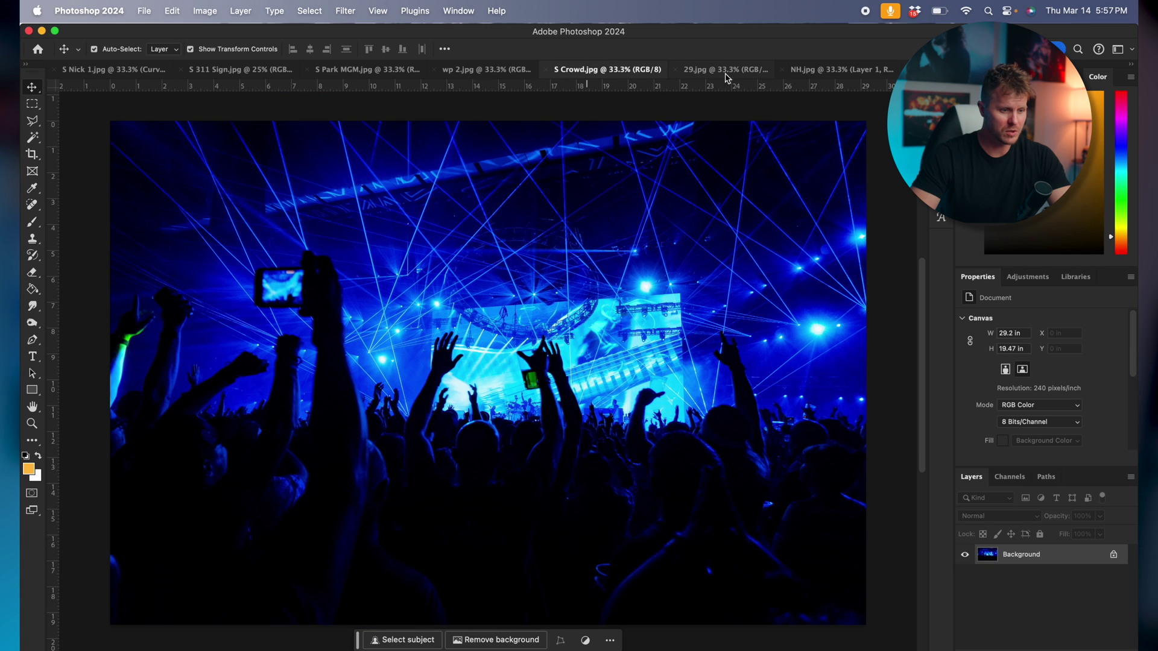
click(725, 71)
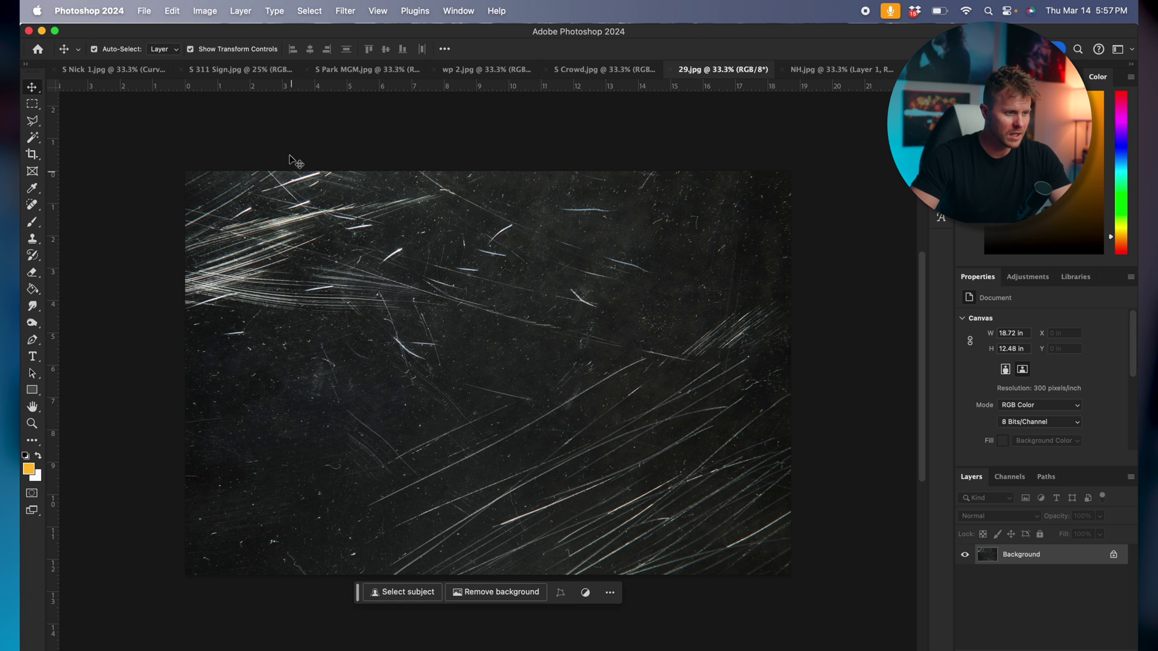
click(256, 71)
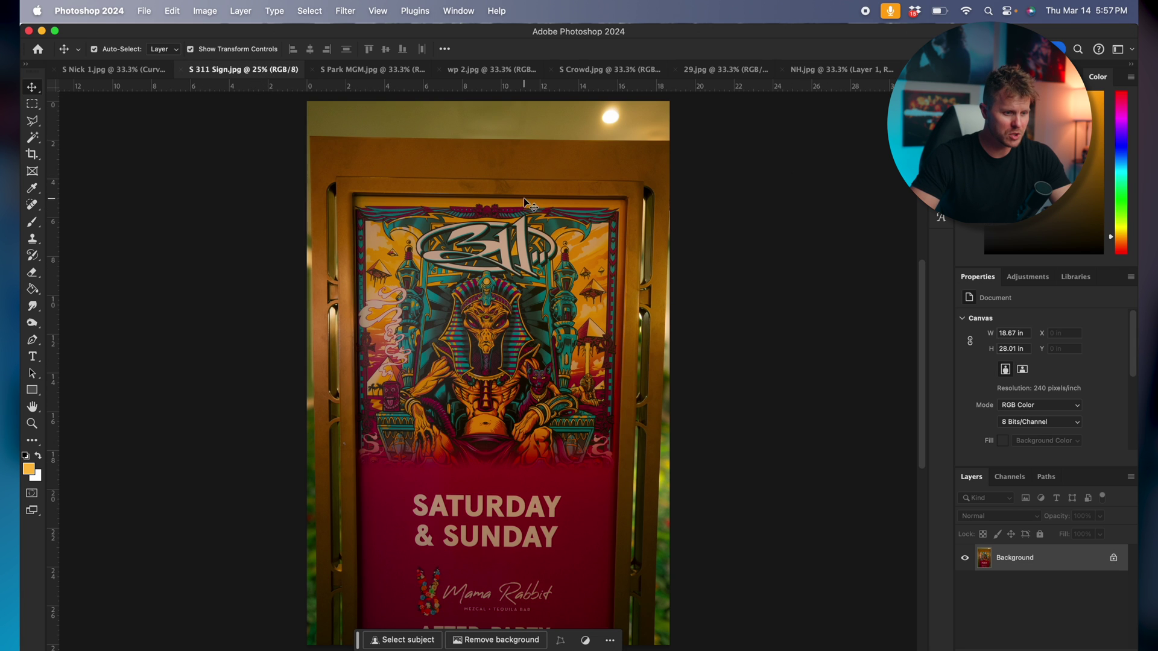
- Copy the 311 poster into NH.jpg below the singer, scaled to 90.2% and levelled
drag(517, 205, 496, 339)
drag(1053, 564, 1053, 590)
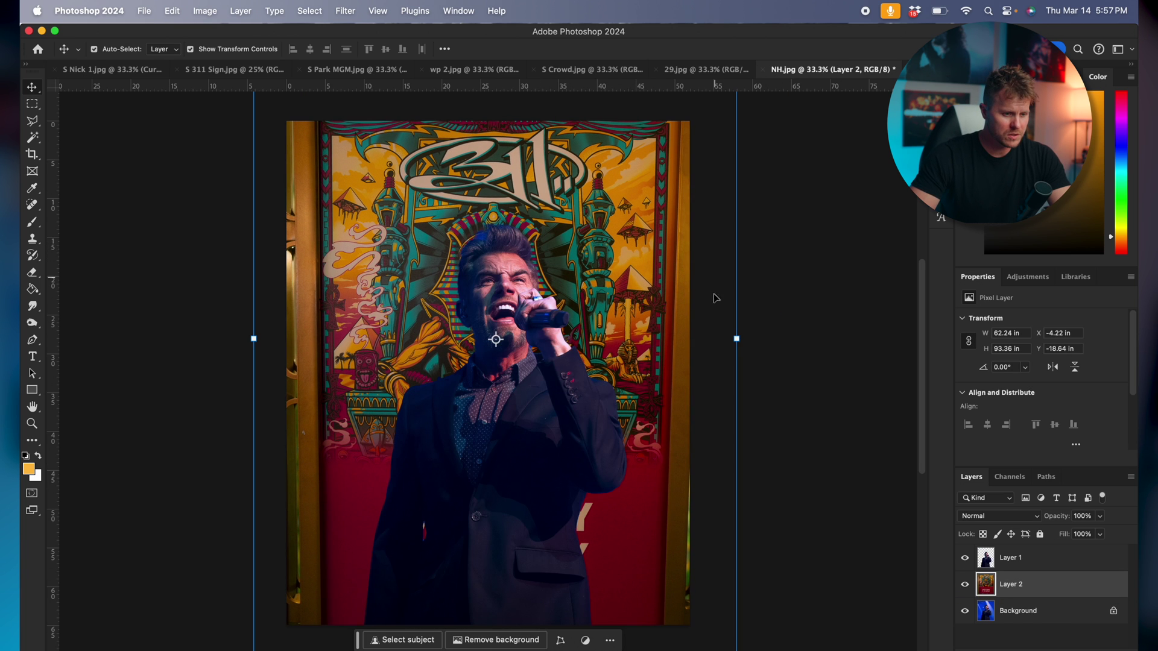
drag(736, 339, 697, 328)
drag(642, 119, 657, 153)
drag(719, 115, 718, 111)
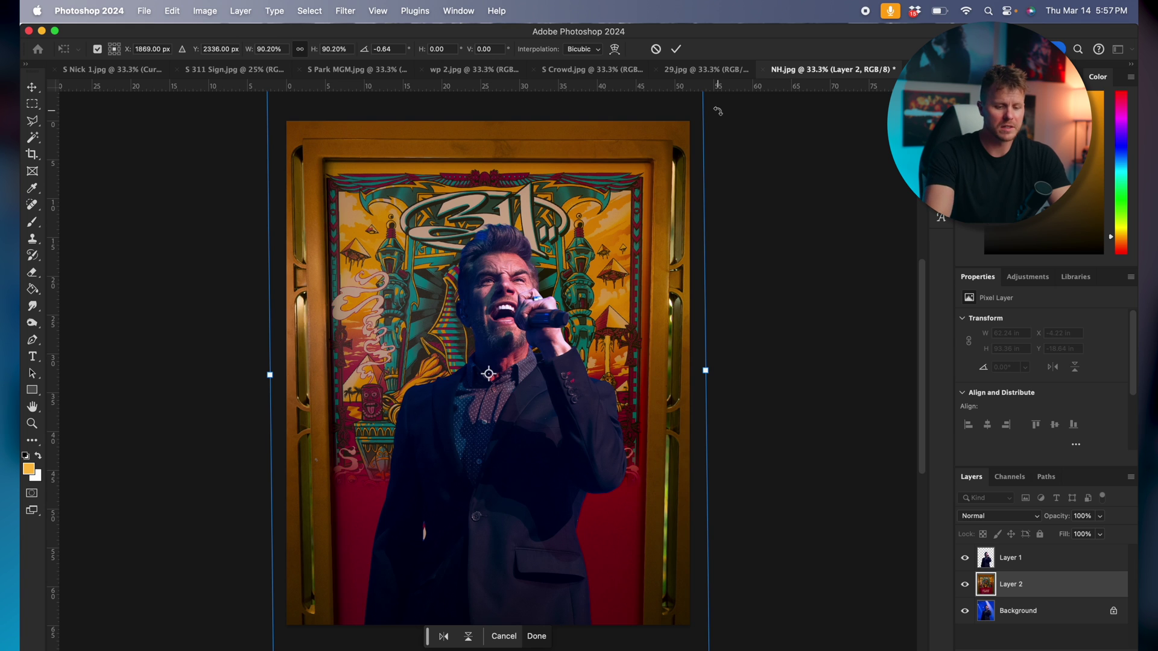
key(Return)
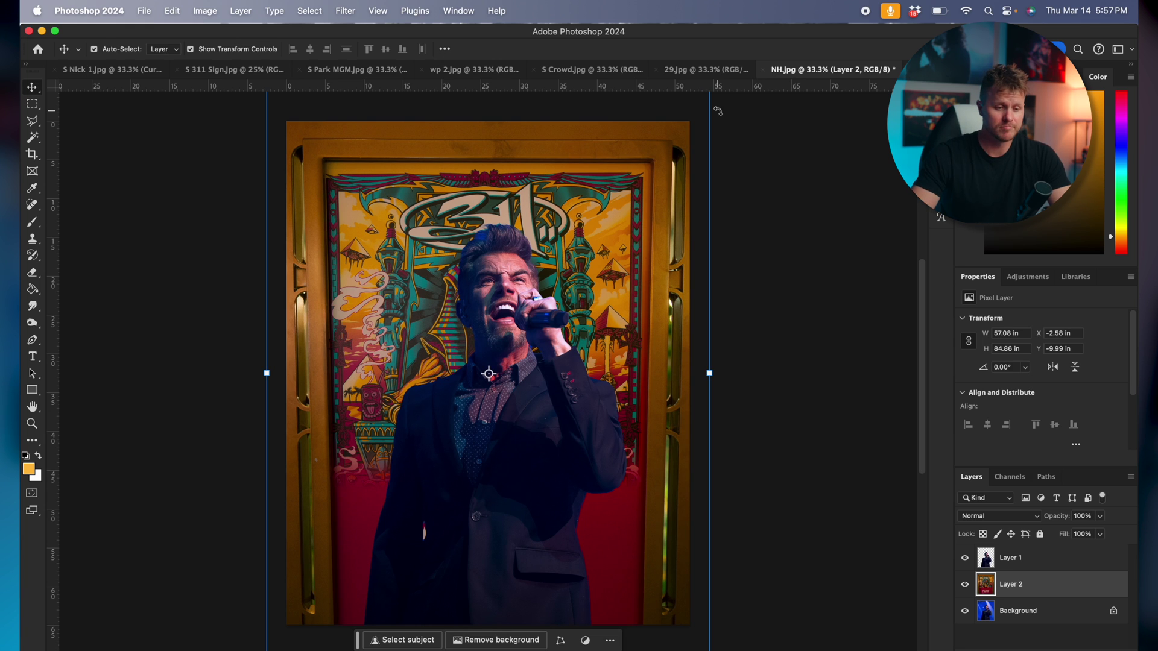
- Blend the 311 poster layer in Overlay mode and shift the artwork upward
click(1030, 522)
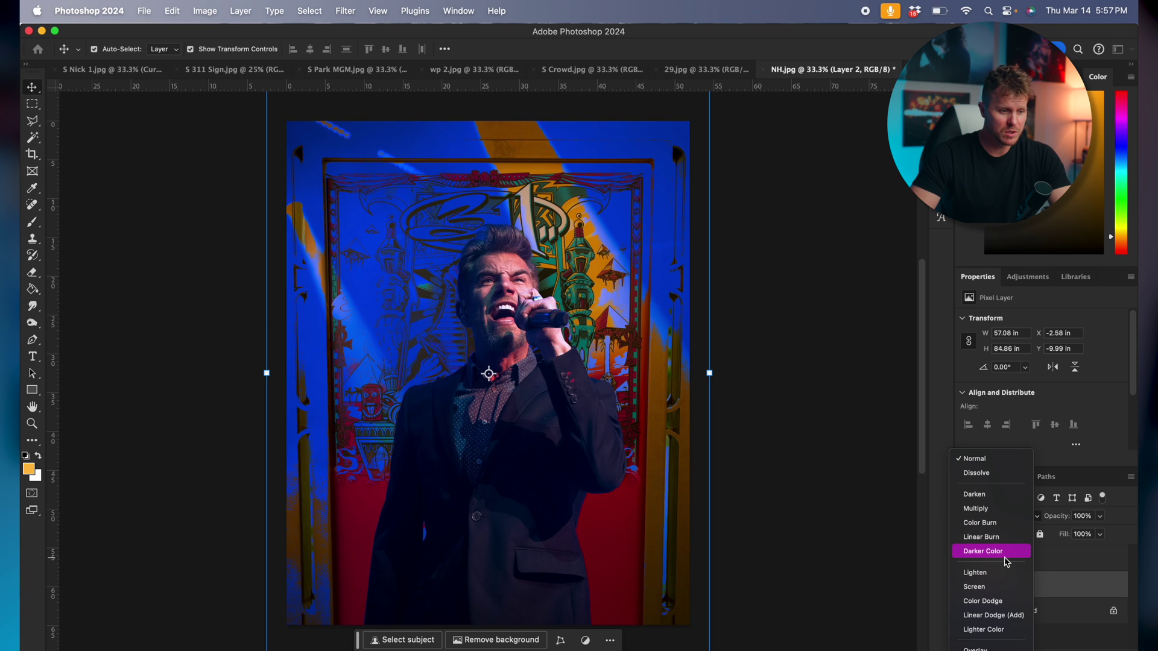
scroll(1006, 562, down, 3)
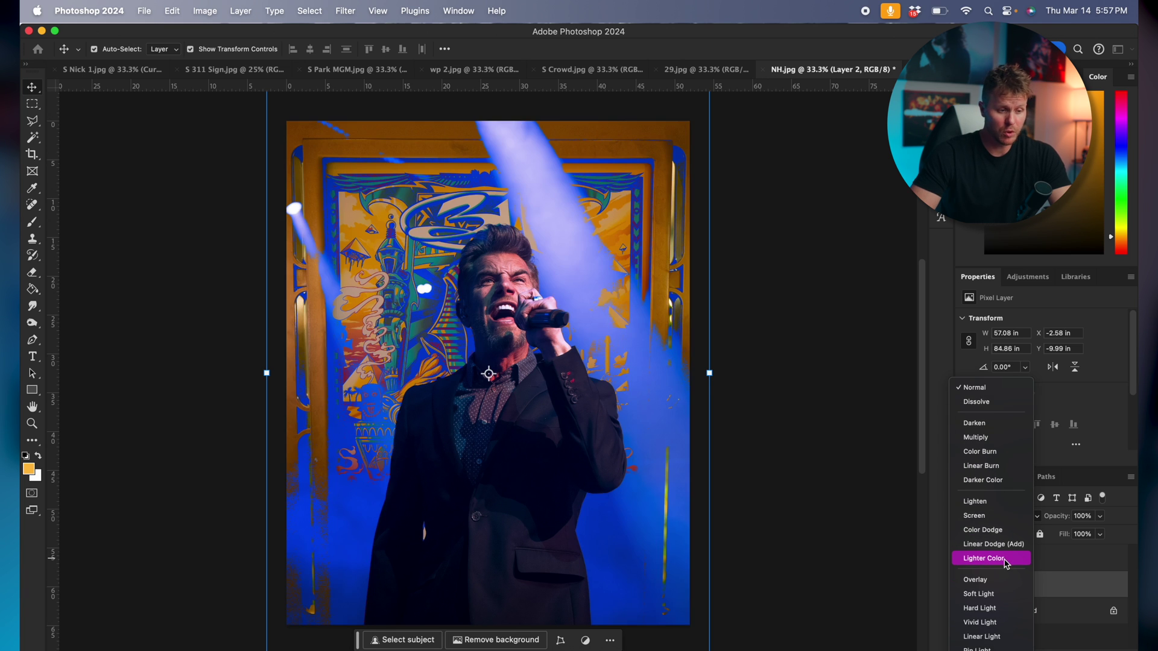
scroll(1006, 564, down, 1)
scroll(1005, 564, down, 3)
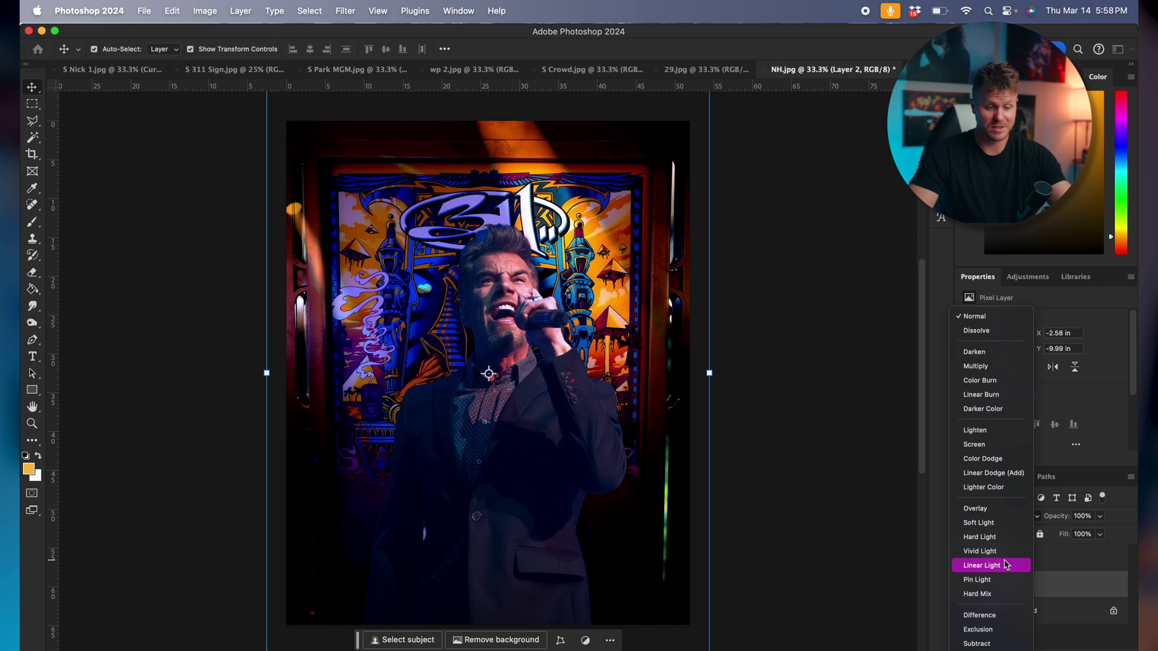
scroll(1002, 595, down, 3)
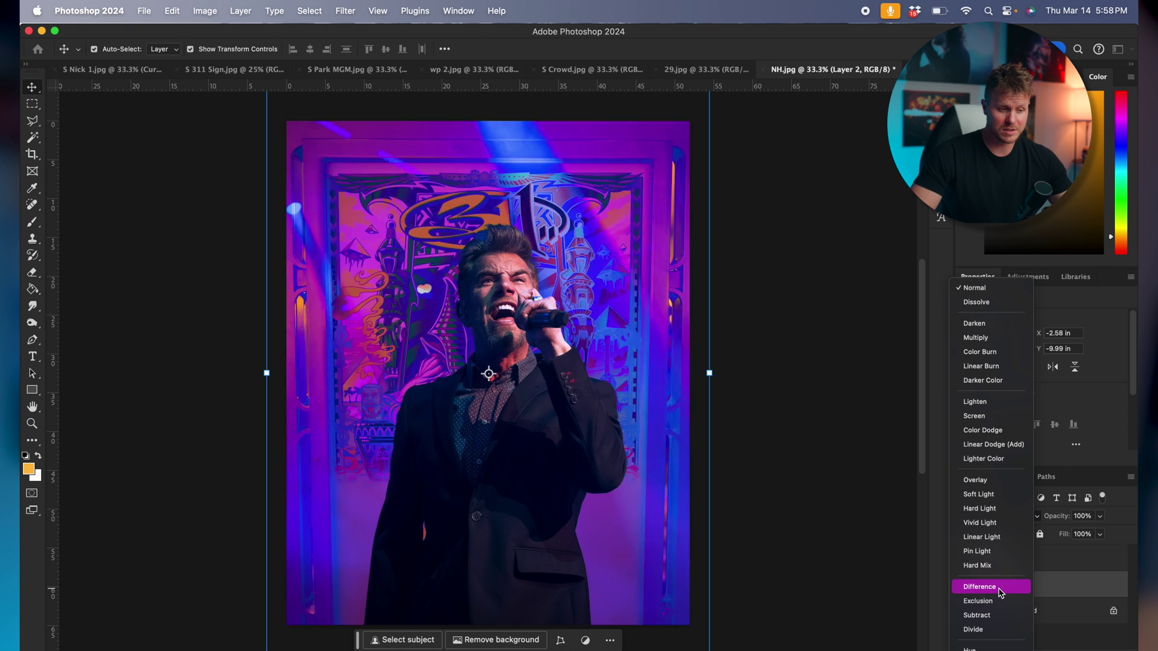
scroll(1000, 588, down, 1)
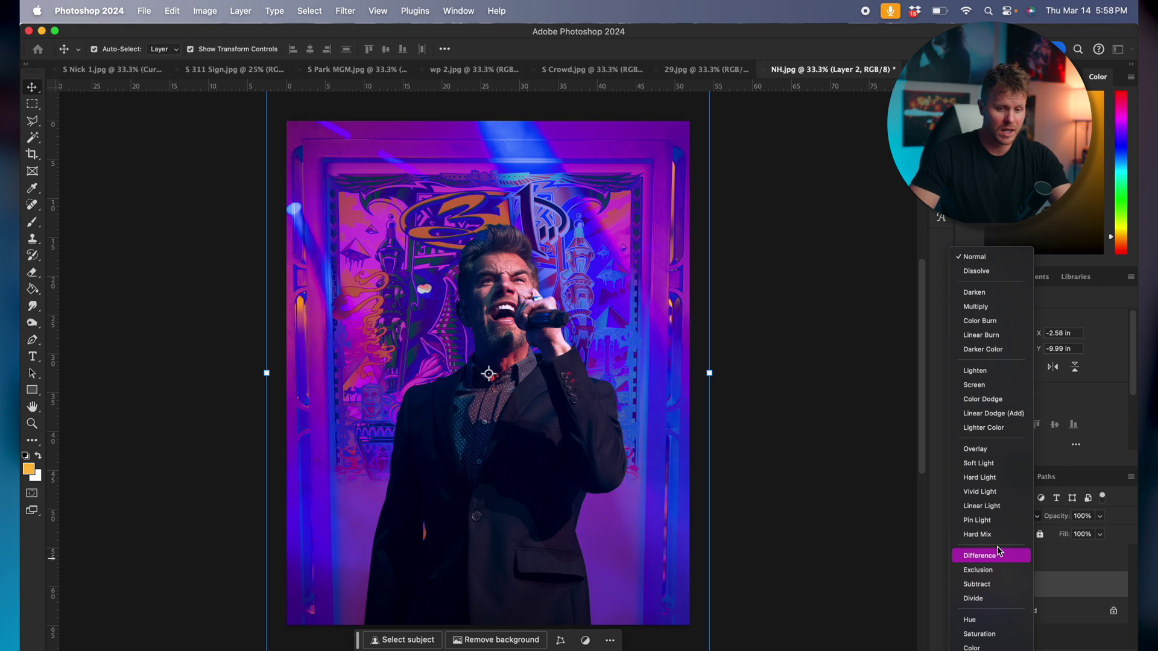
click(986, 451)
click(789, 370)
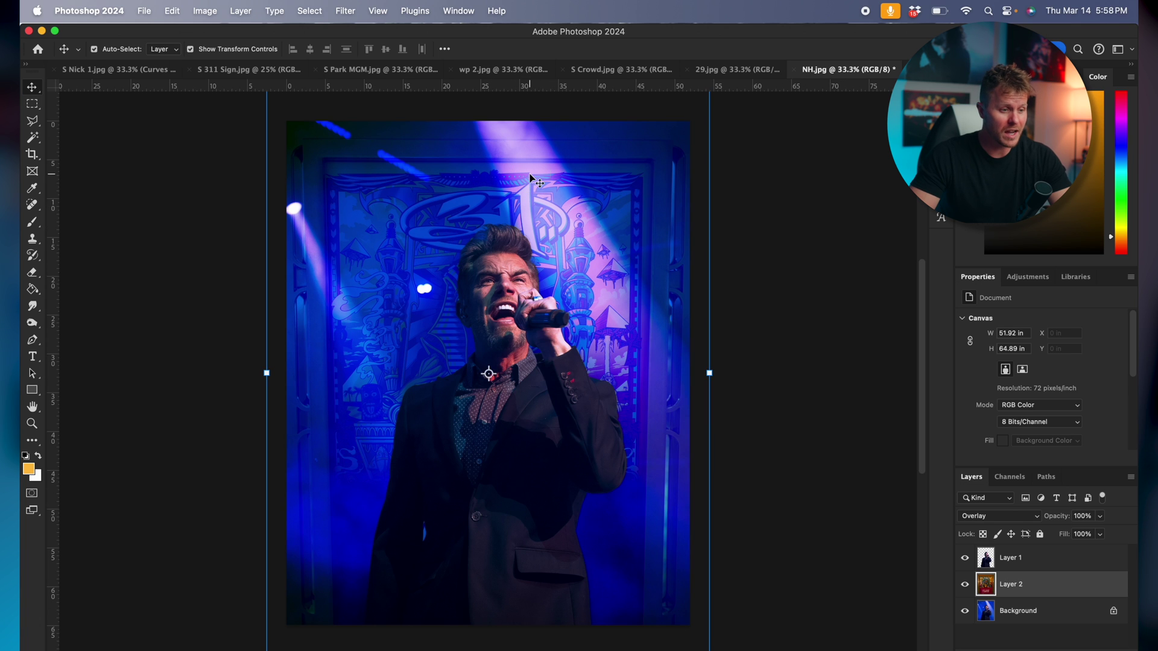
drag(531, 177, 531, 140)
click(758, 215)
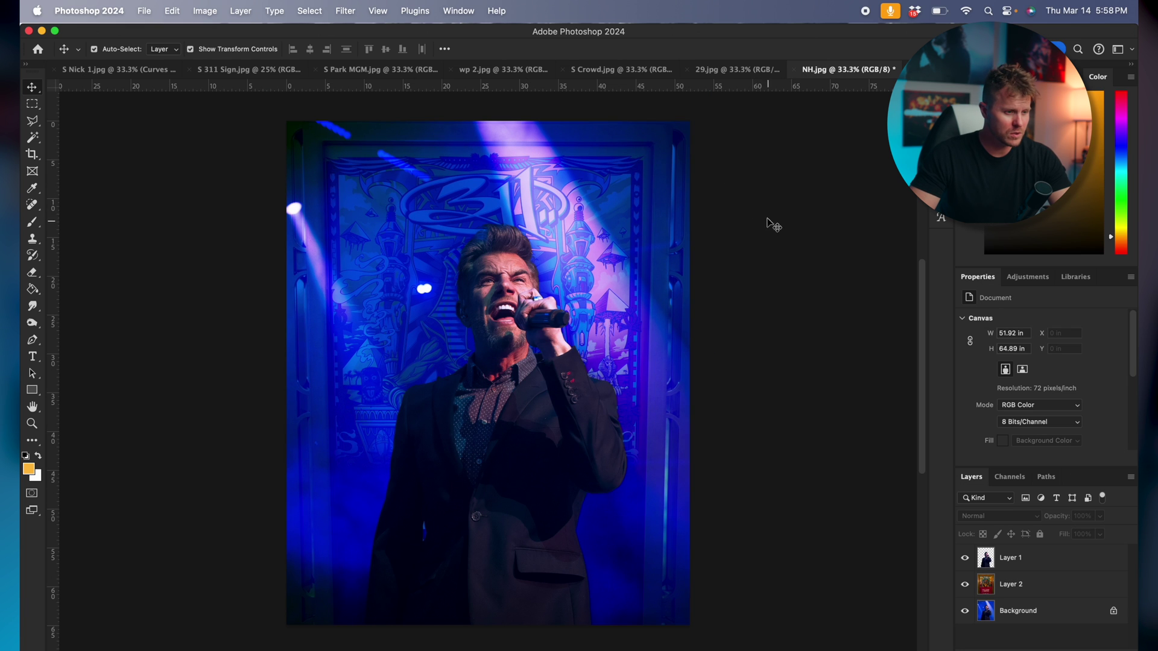
click(352, 72)
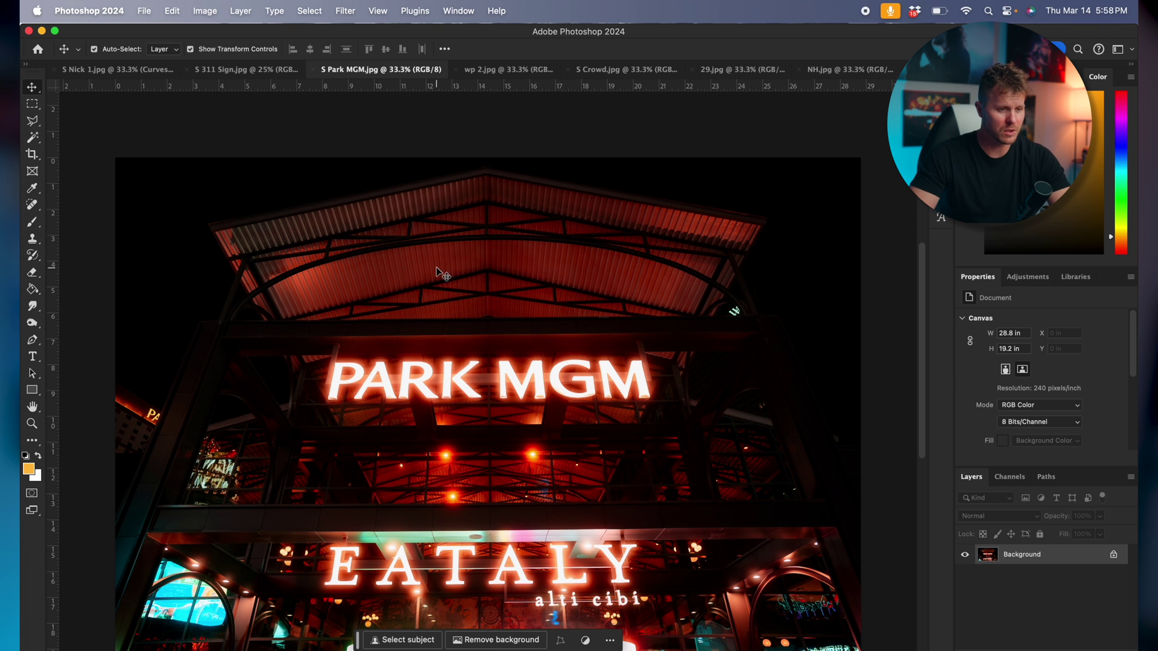
- Paste the Park MGM image into NH.jpg at about 37% and place it beneath the singer
click(824, 68)
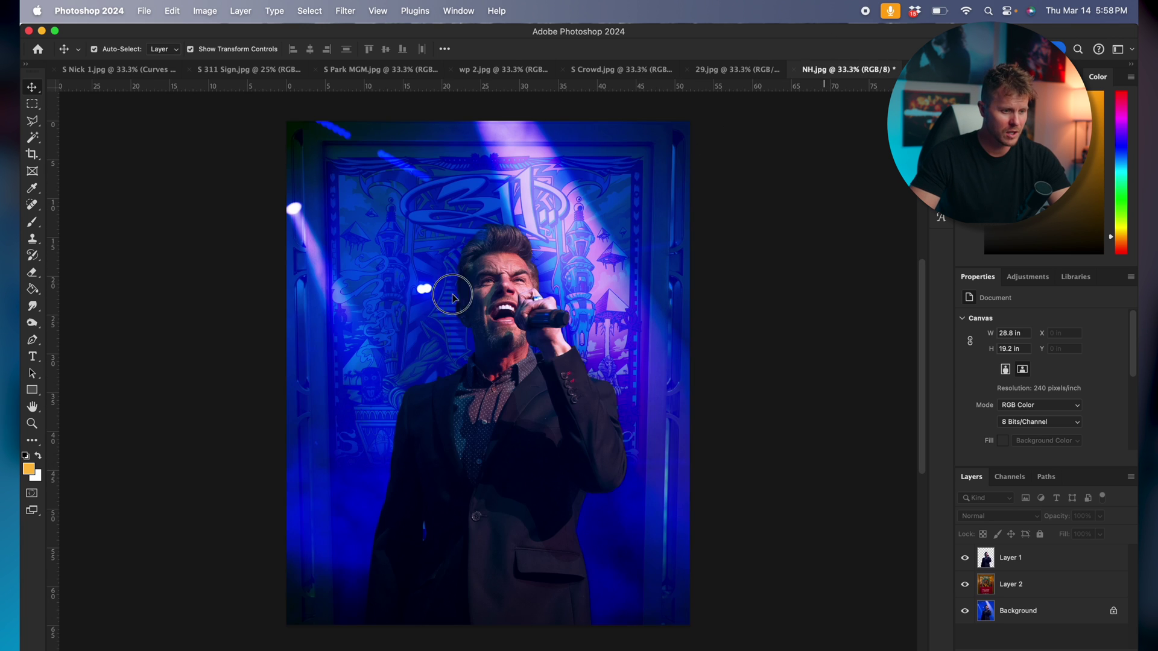
key(super+v)
drag(780, 333, 615, 229)
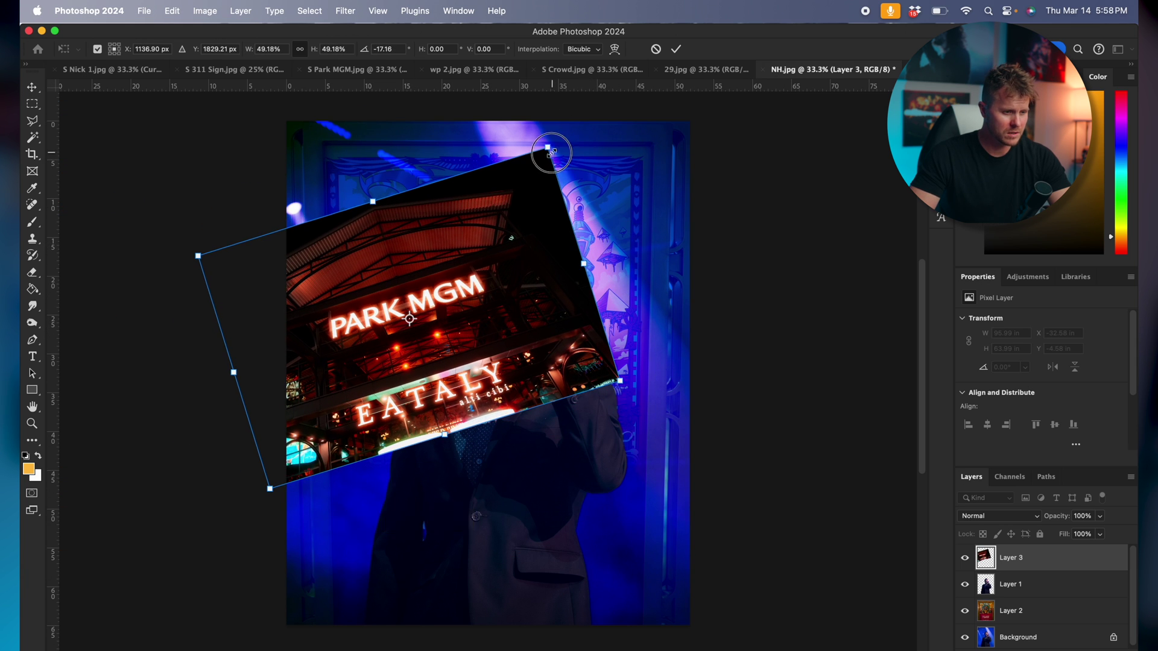
drag(548, 147, 490, 228)
drag(434, 299, 443, 298)
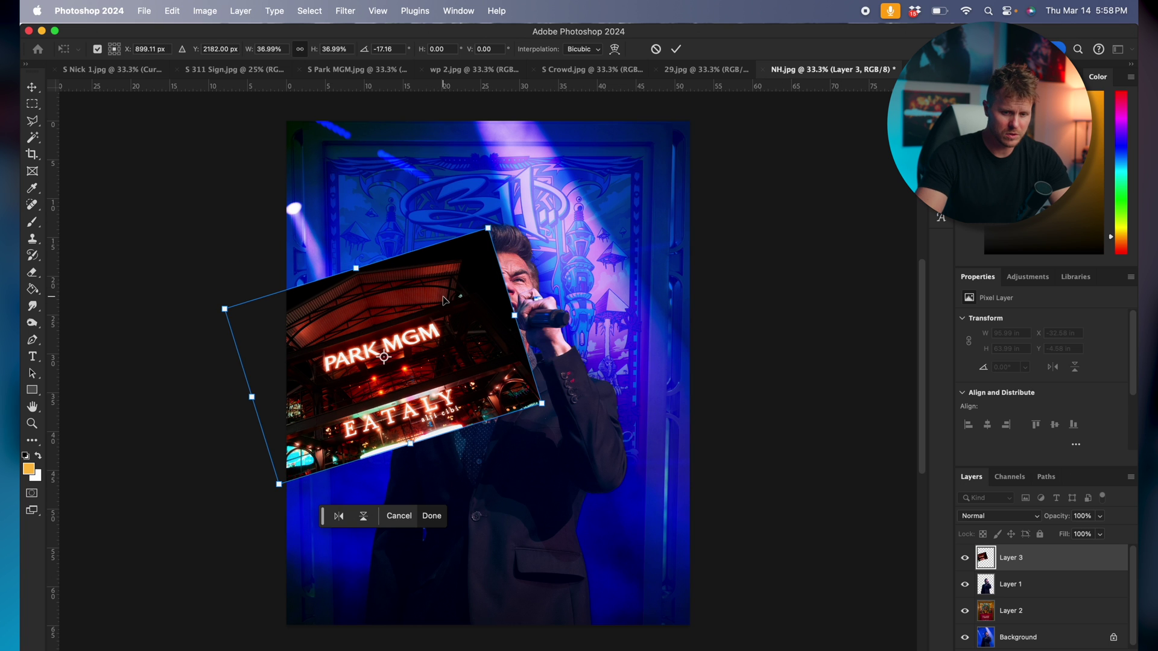
key(Return)
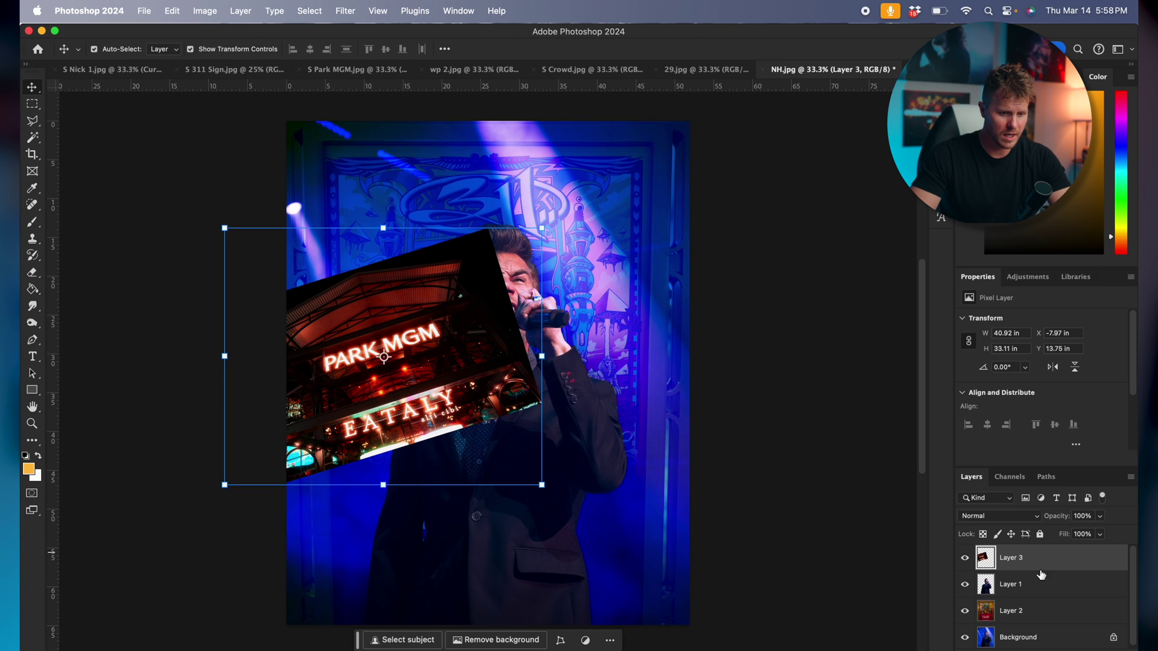
mouse_move(1041, 574)
mouse_down()
mouse_move(1034, 569)
mouse_move(1039, 591)
mouse_up()
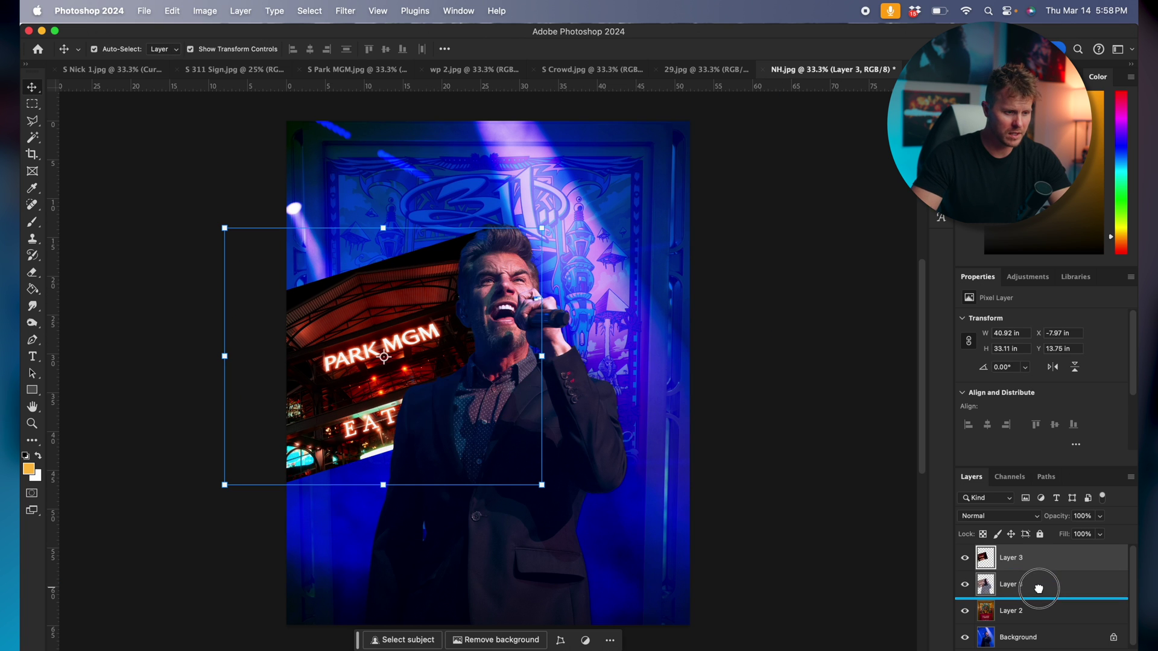
- Set the Park MGM layer to Screen blending and nudge it up and left
click(1026, 520)
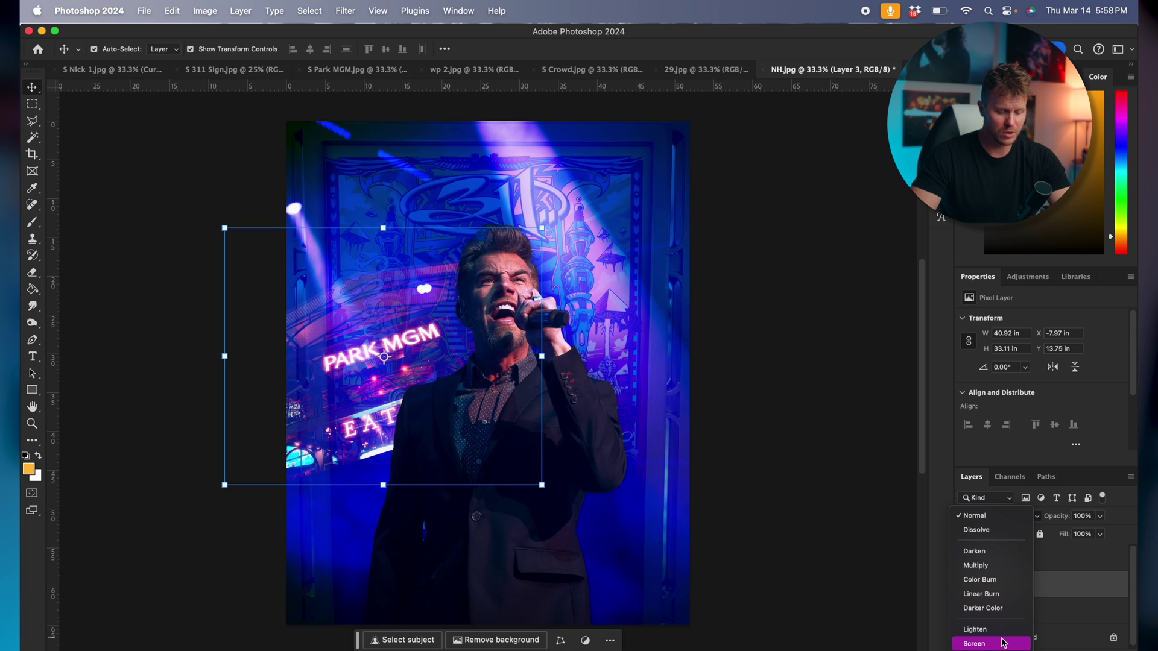
click(1003, 644)
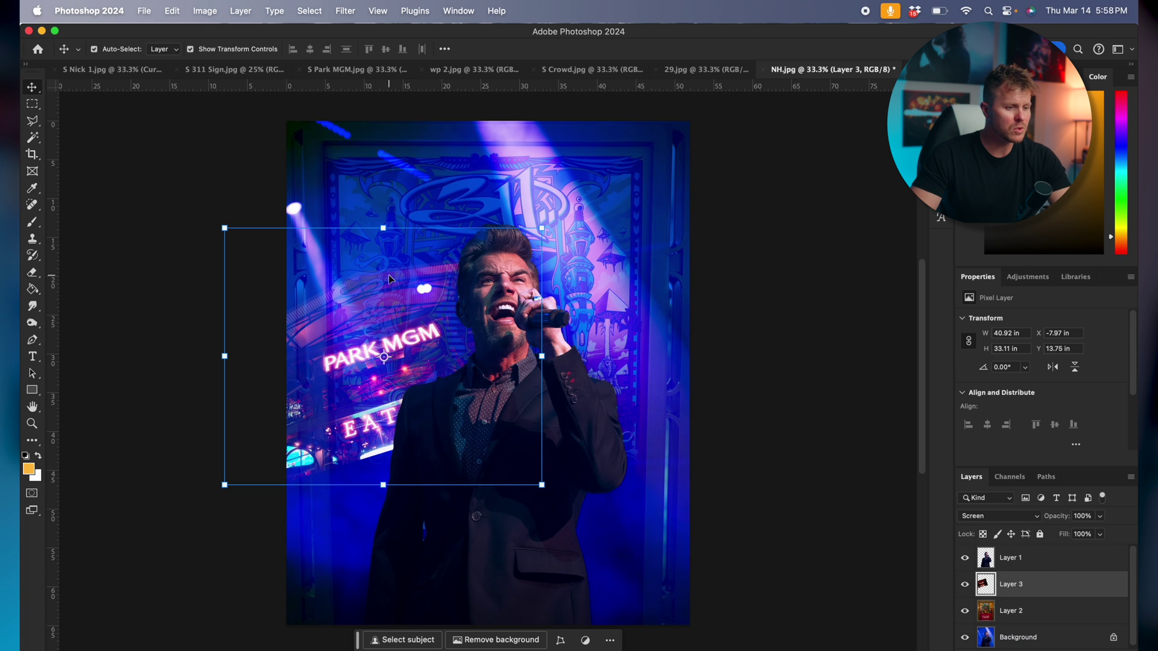
drag(385, 285, 382, 275)
click(806, 257)
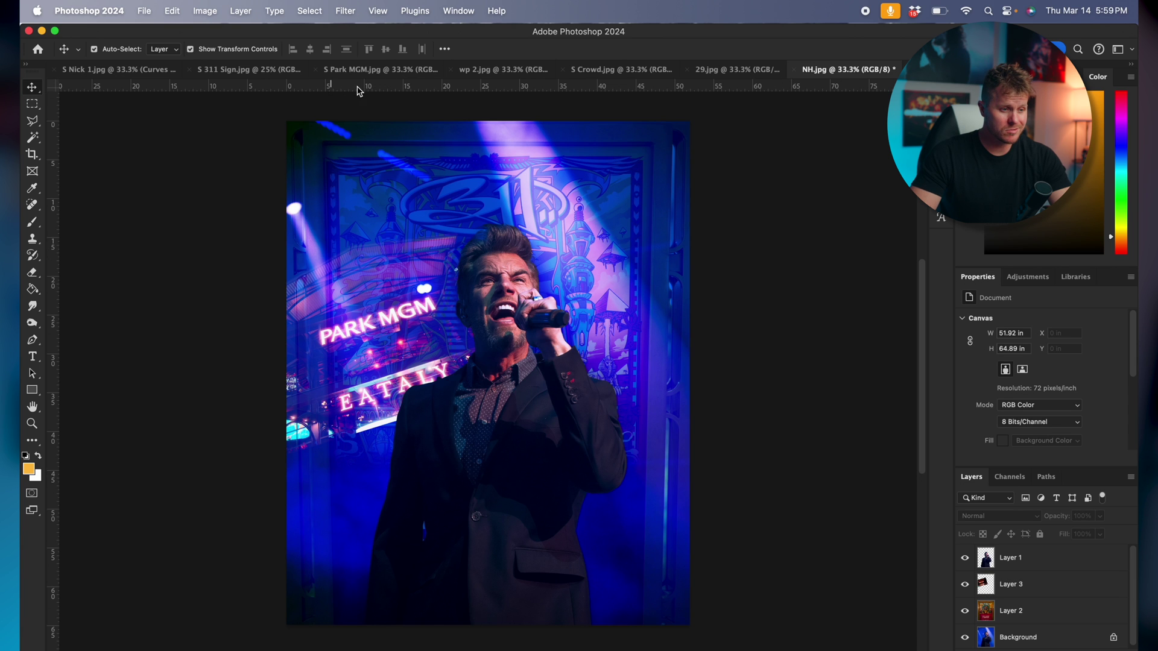
- Drop the Dolby Live image into NH.jpg, shrink it, and put it beneath the singer
click(495, 70)
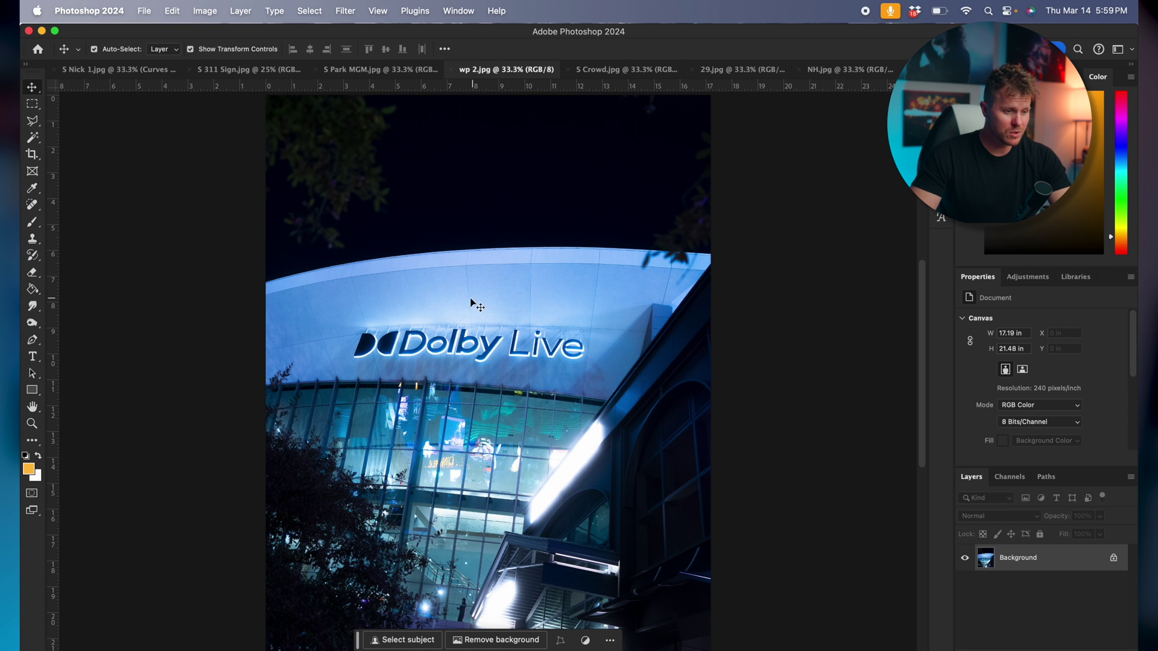
click(846, 71)
drag(846, 72, 494, 384)
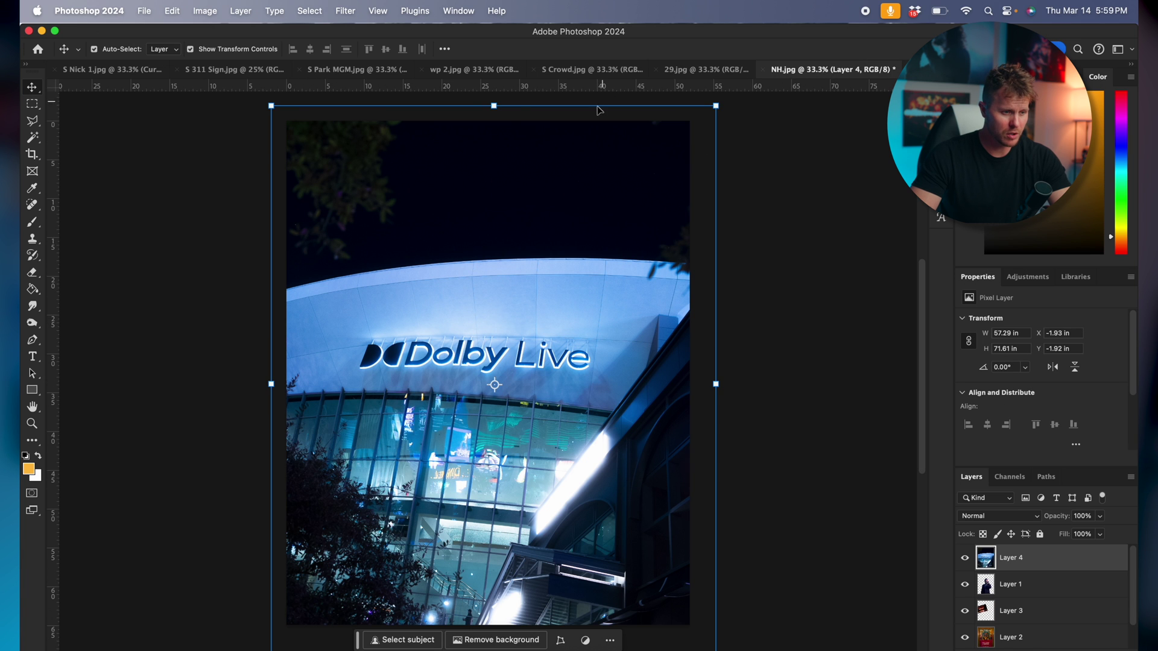
drag(494, 105, 589, 233)
key(Return)
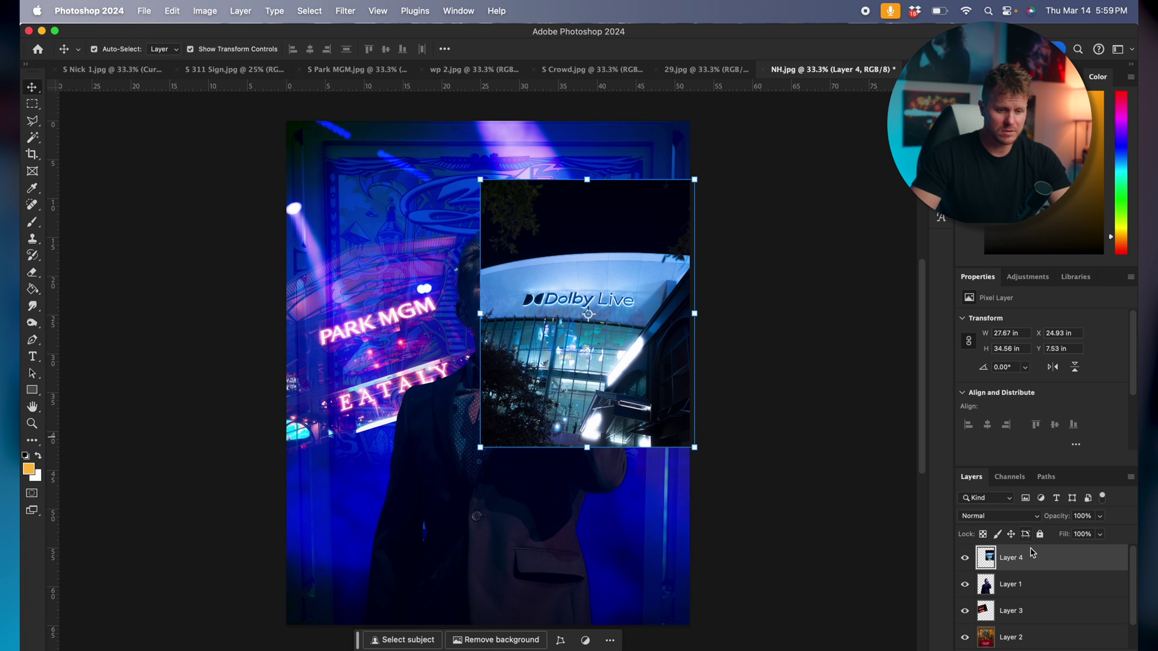
drag(1036, 558, 1033, 594)
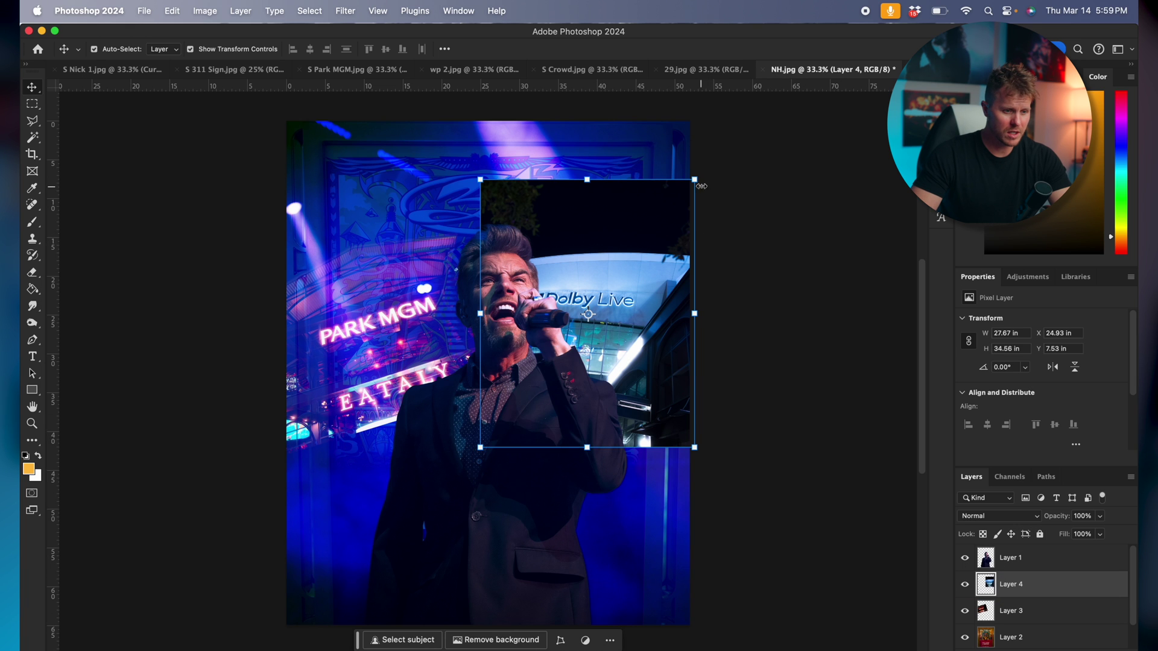
- Tilt the Dolby Live layer about 11.73°, enlarge it slightly, and shift it down-right
drag(703, 181, 651, 248)
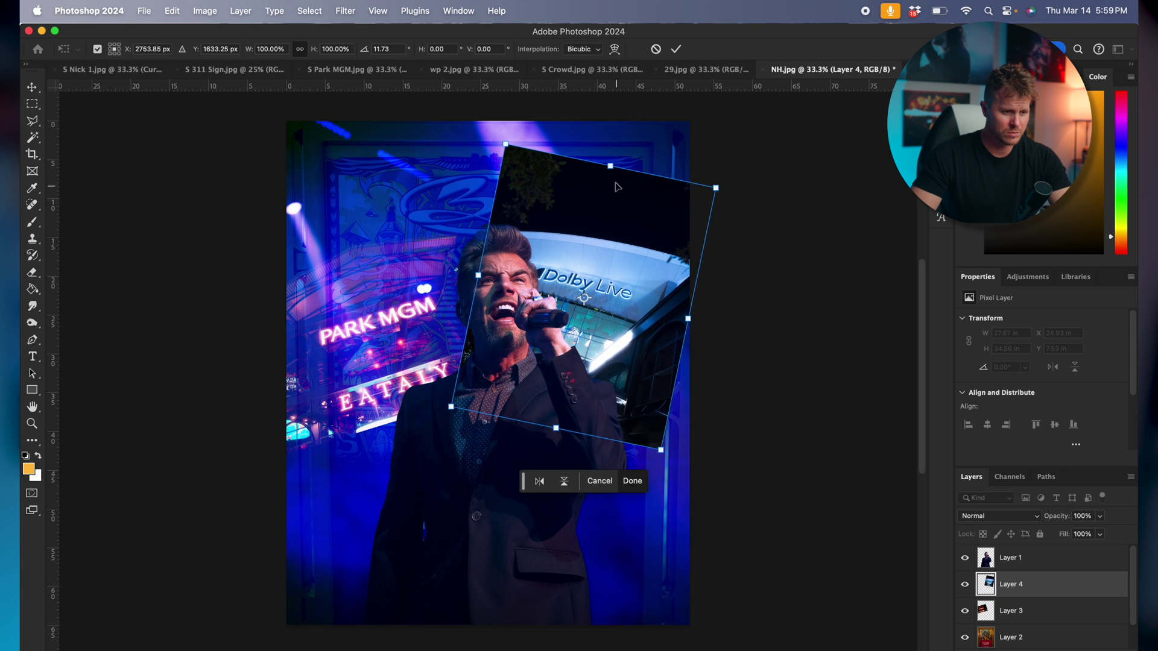
drag(617, 182, 617, 158)
mouse_move(621, 237)
mouse_down()
mouse_move(634, 262)
mouse_move(637, 251)
mouse_up()
key(Return)
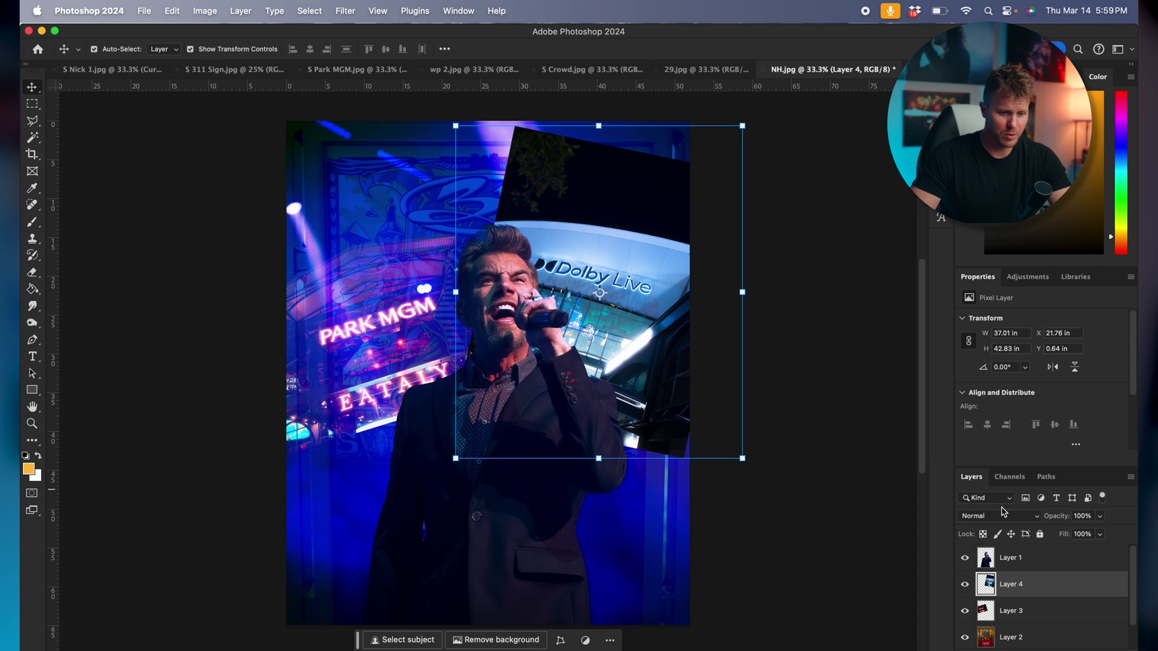
- Blend the Dolby Live layer in Lighten mode
click(1001, 516)
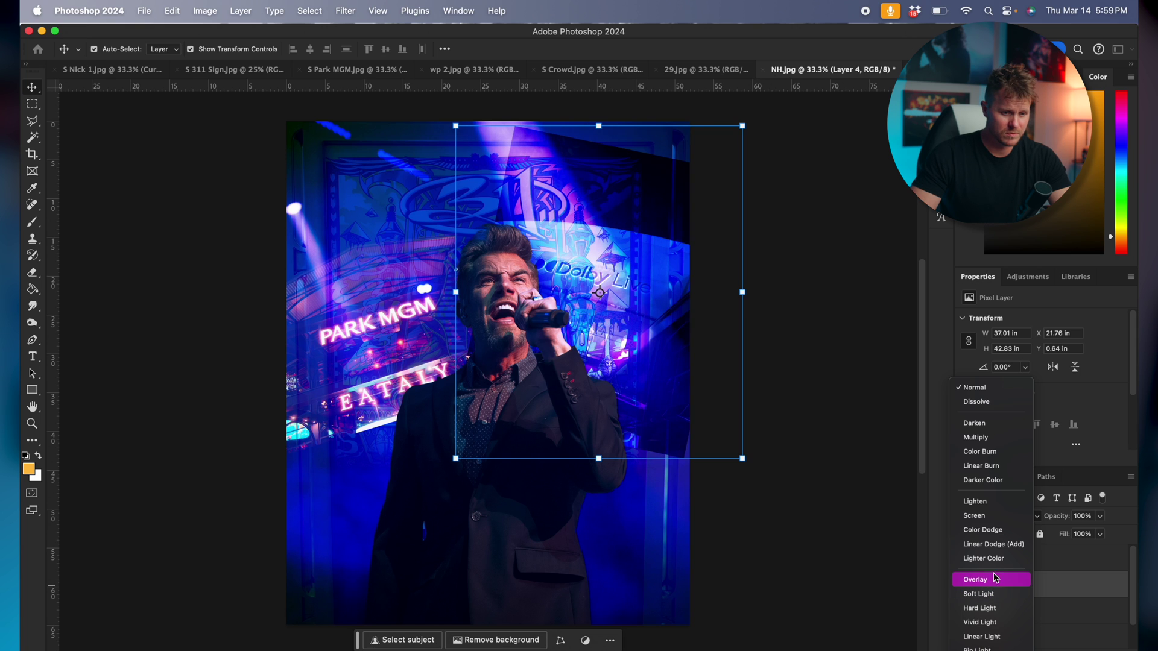
click(994, 501)
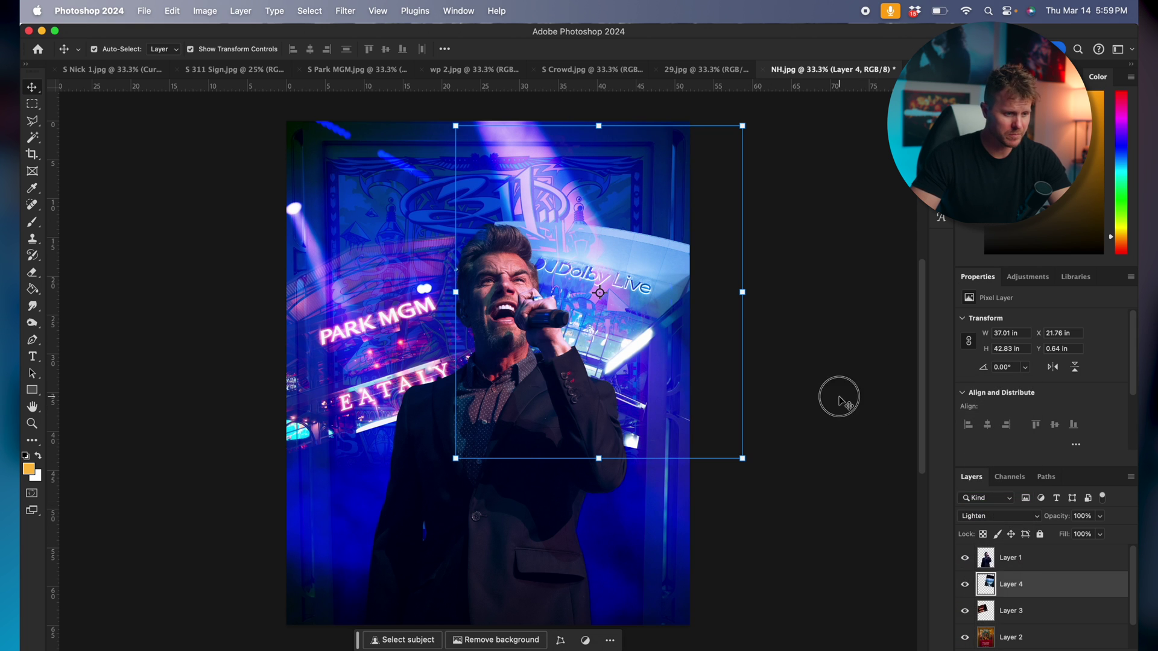
click(844, 403)
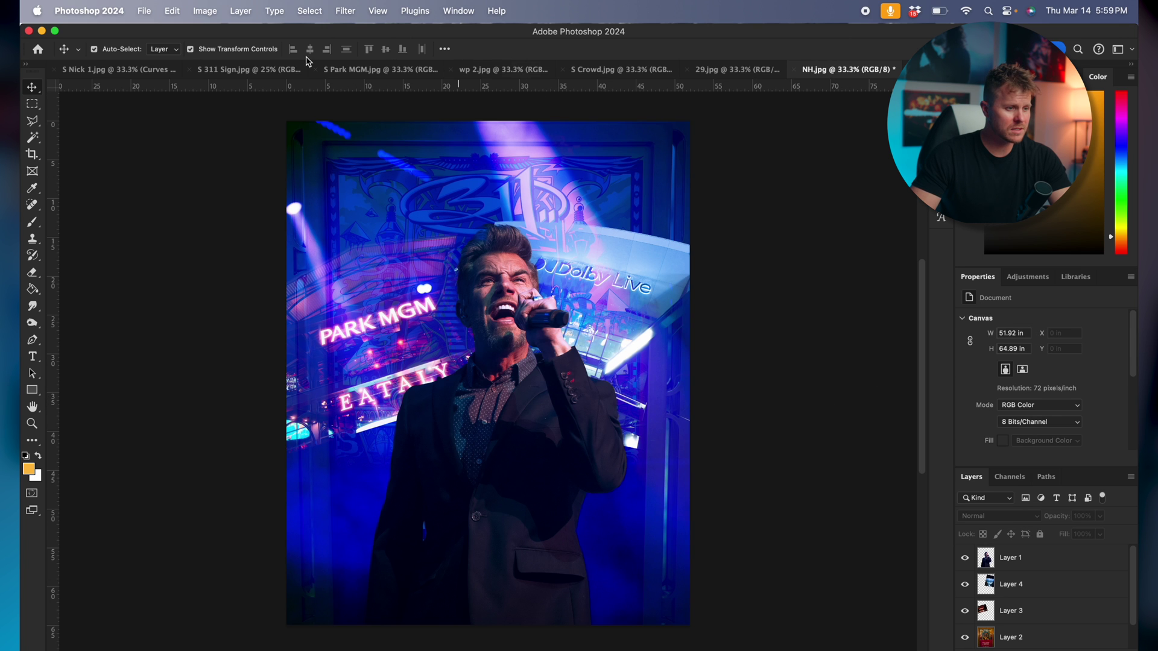
click(603, 70)
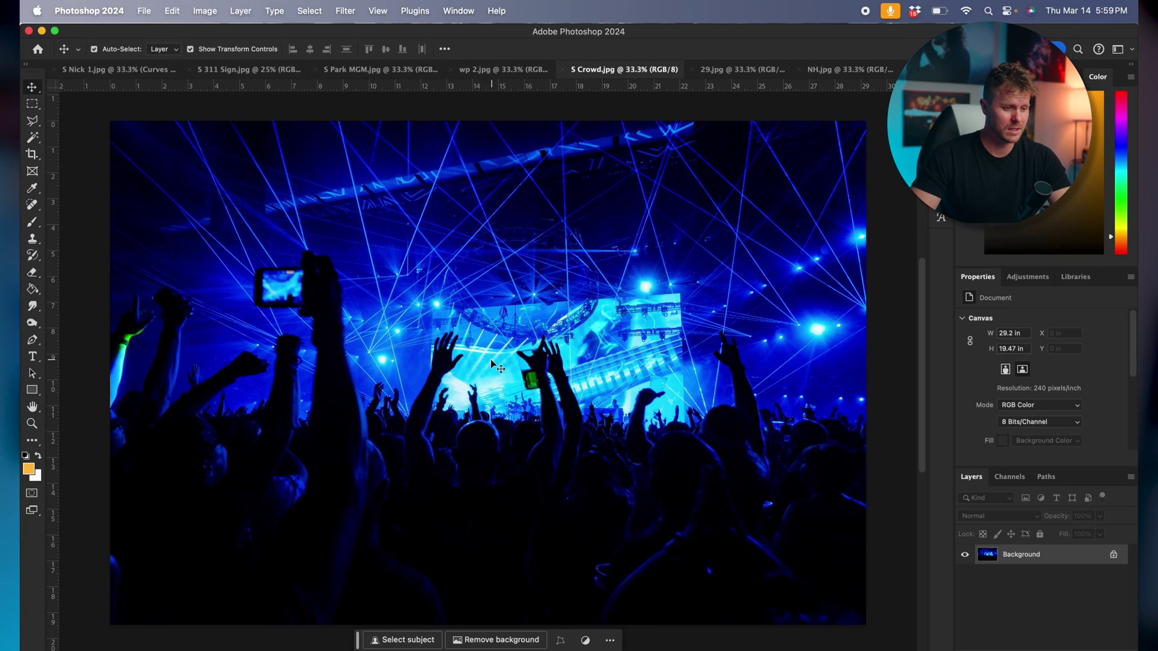
- Paste the concert crowd into NH.jpg and scale it down proportionally
click(741, 69)
click(846, 69)
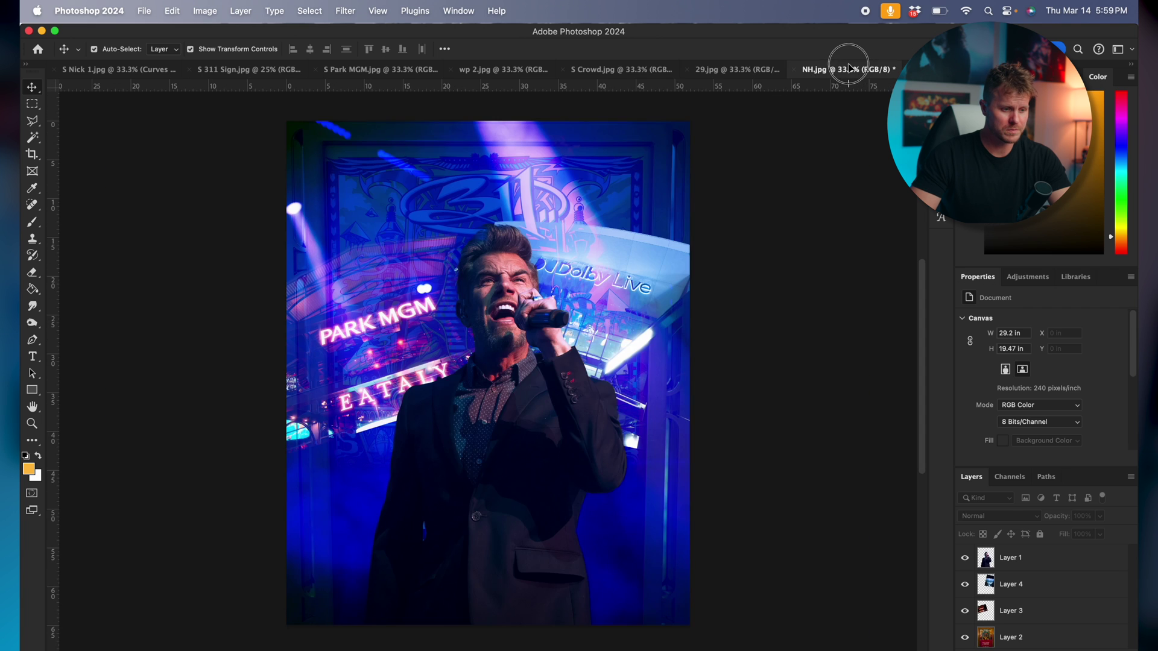
key(super+v)
drag(513, 123, 498, 374)
scroll(512, 325, down, 3)
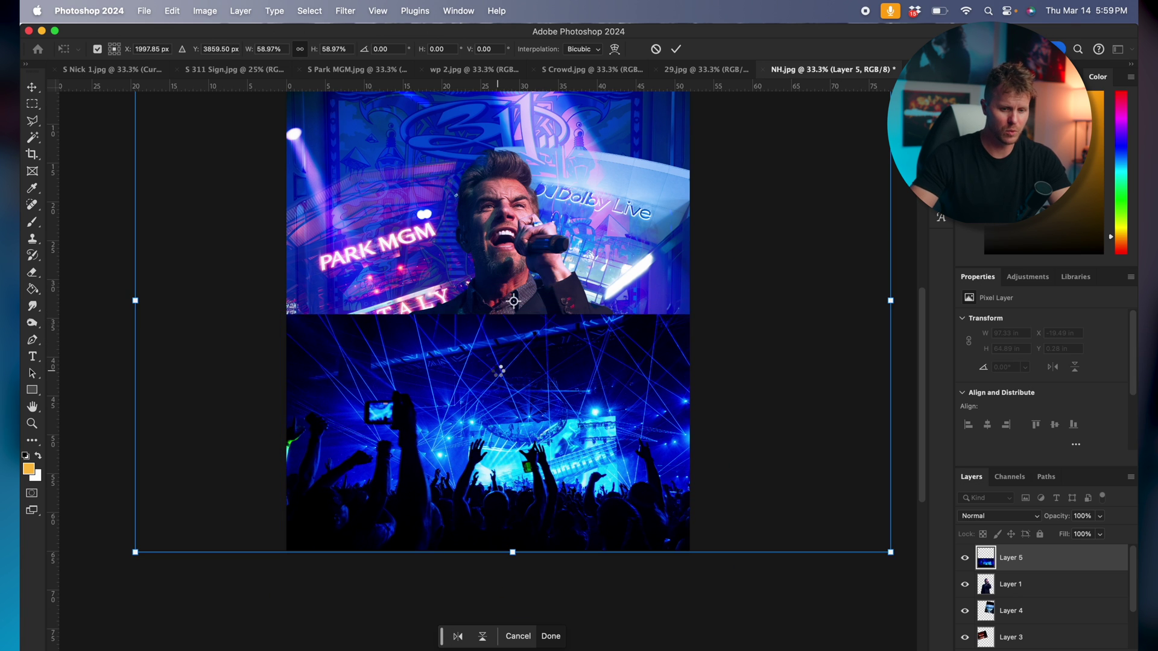
key(Return)
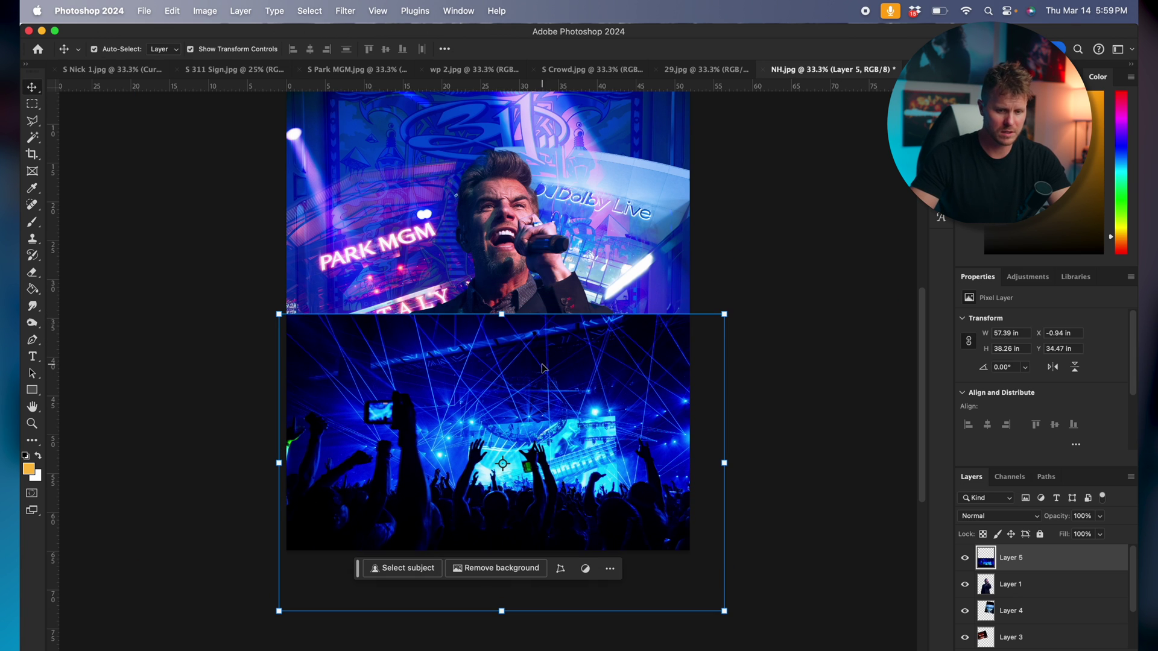
- Set the crowd layer to Screen blending and reposition it along the canvas bottom
click(1004, 518)
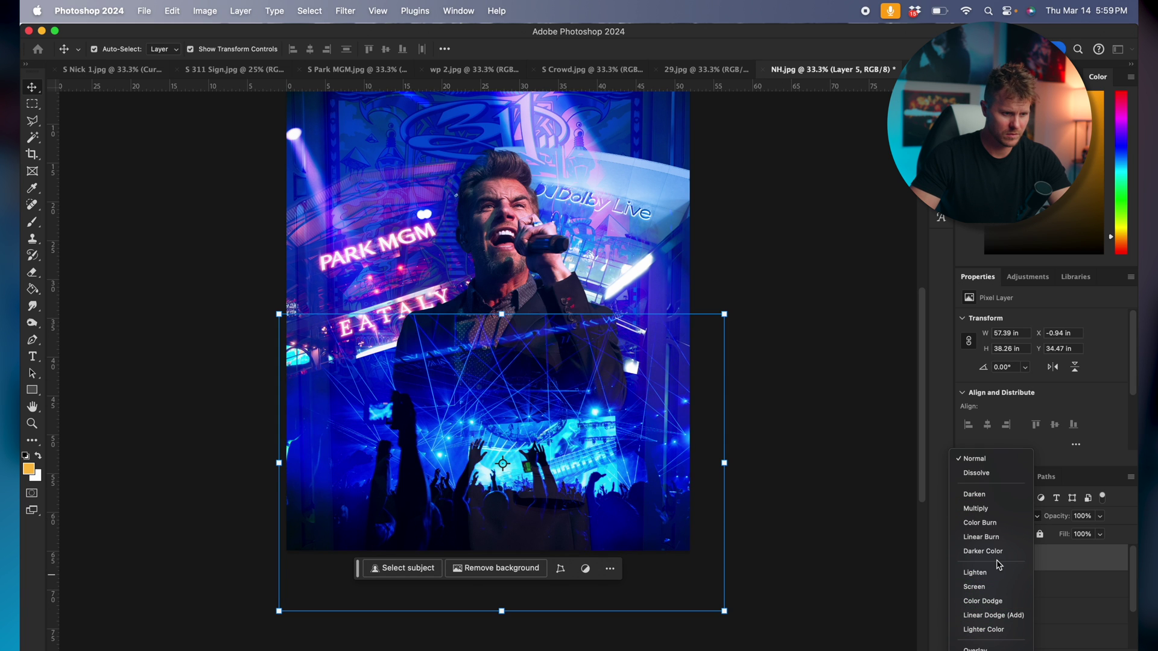
click(996, 588)
mouse_move(501, 314)
mouse_down()
mouse_move(501, 356)
mouse_move(501, 310)
mouse_up()
drag(507, 374, 509, 414)
key(Return)
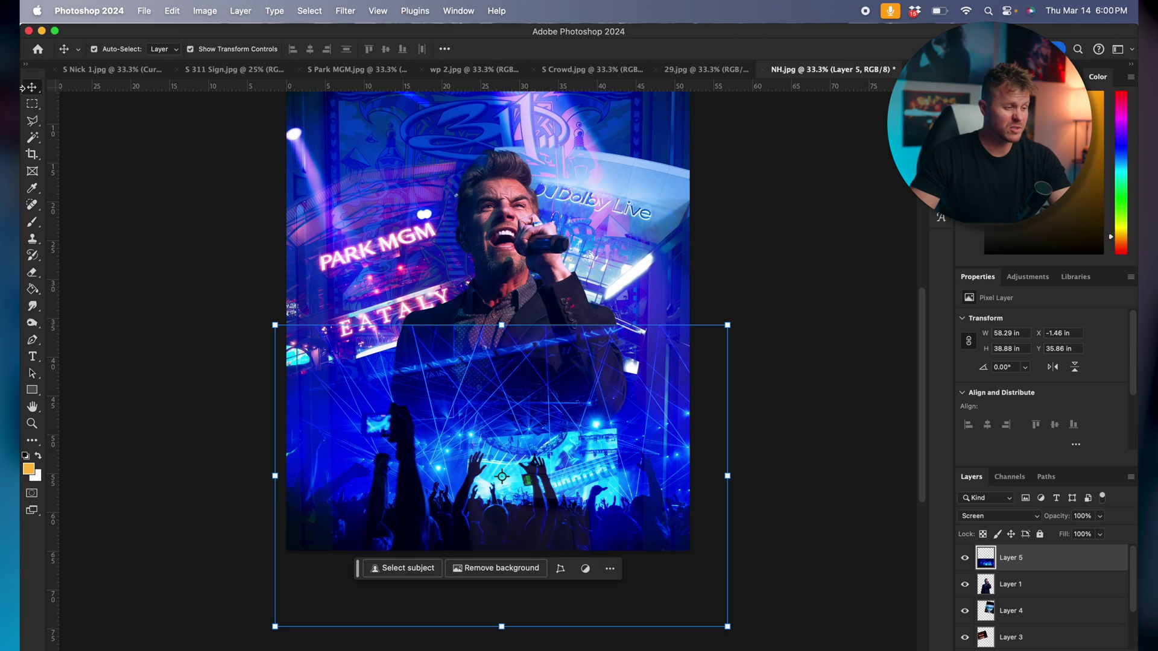
- Erase the crowd's laser band over the singer's jacket using a size-1000 eraser
click(32, 272)
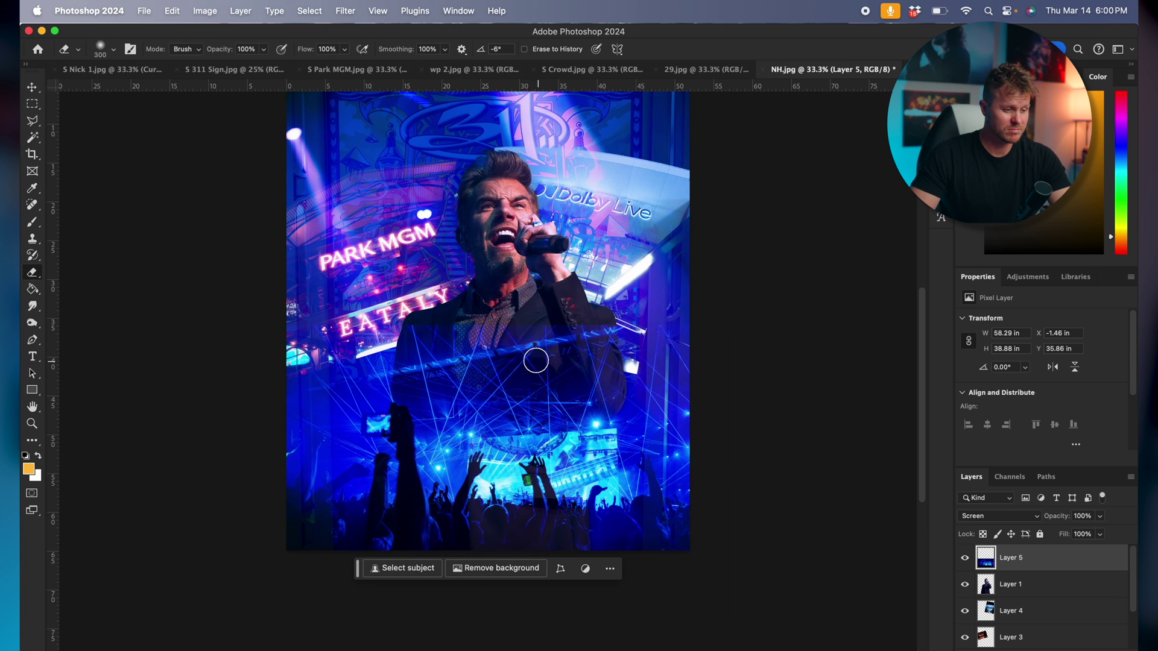
key(bracketright)
key(bracketright)
key(bracketright)
key(bracketright)
key(bracketright)
key(bracketright)
key(bracketright)
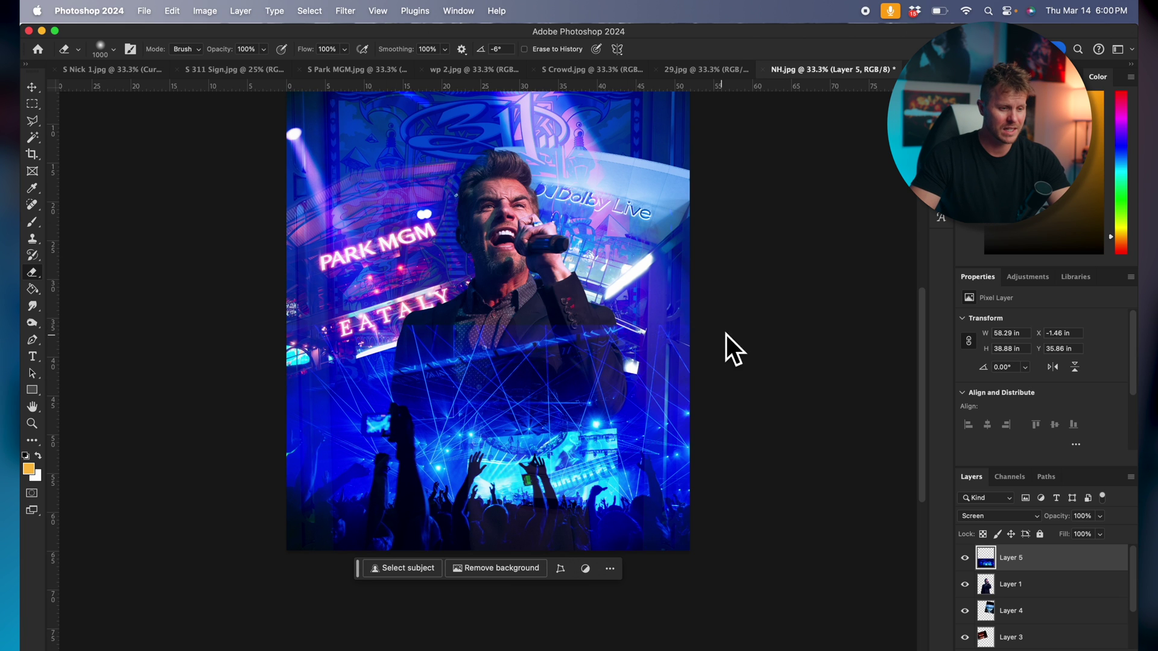
drag(672, 331, 244, 340)
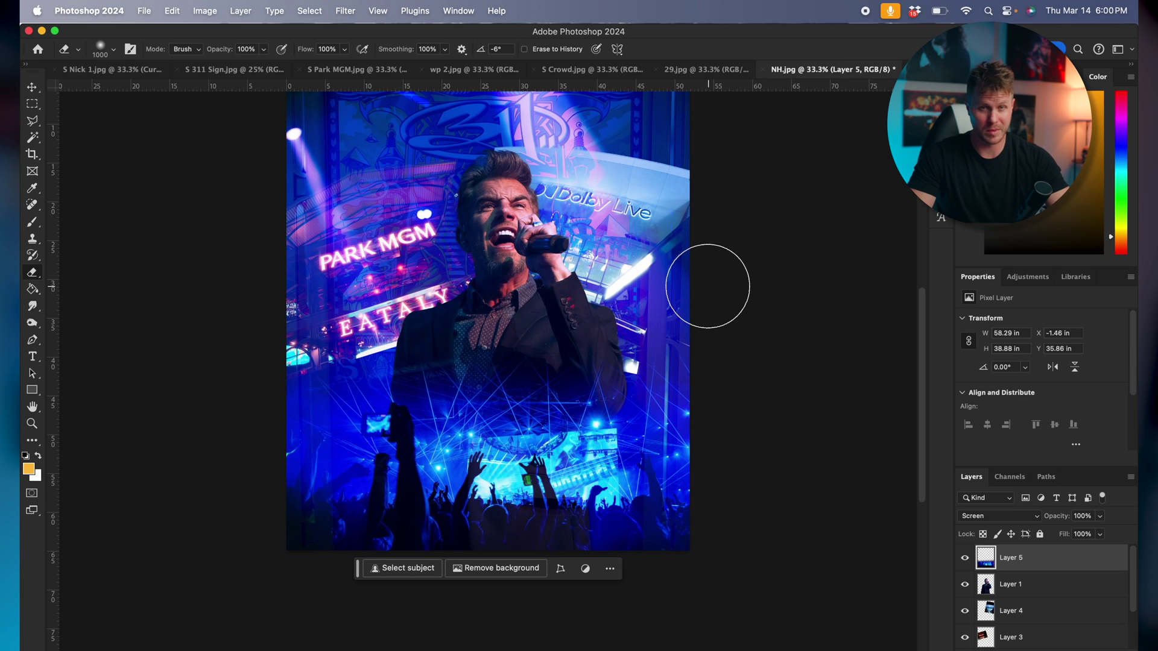
click(32, 87)
scroll(172, 175, right, 2)
scroll(172, 175, up, 1)
click(172, 176)
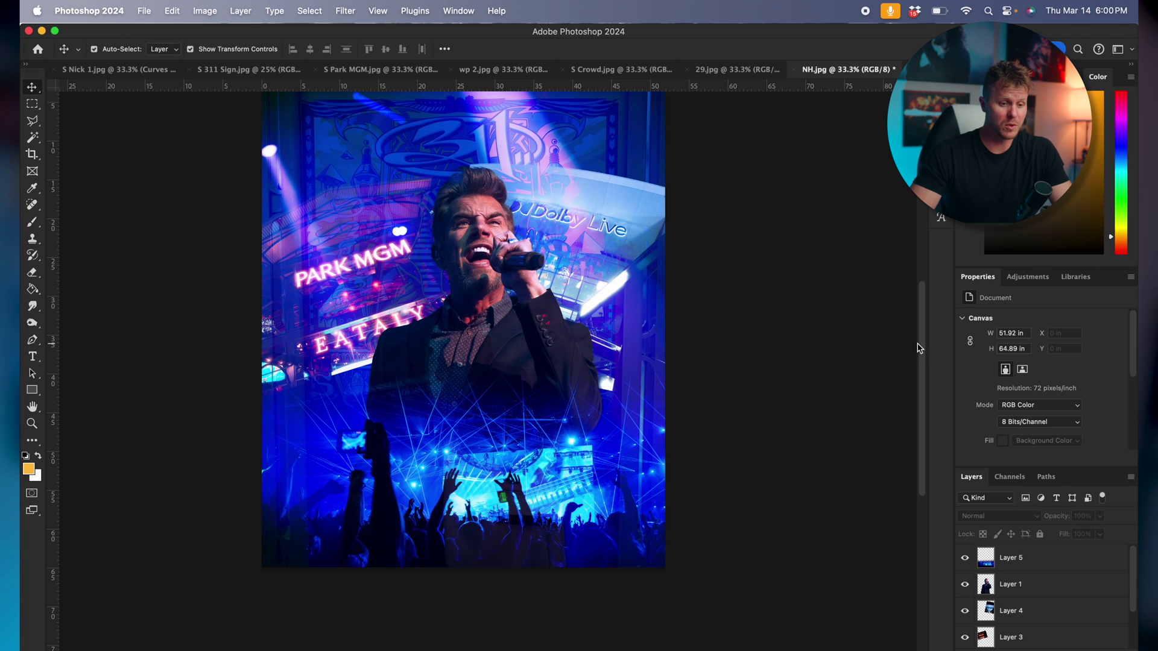
- Review the composite, then bring up the 29.jpg scratched-film texture
scroll(926, 350, up, 2)
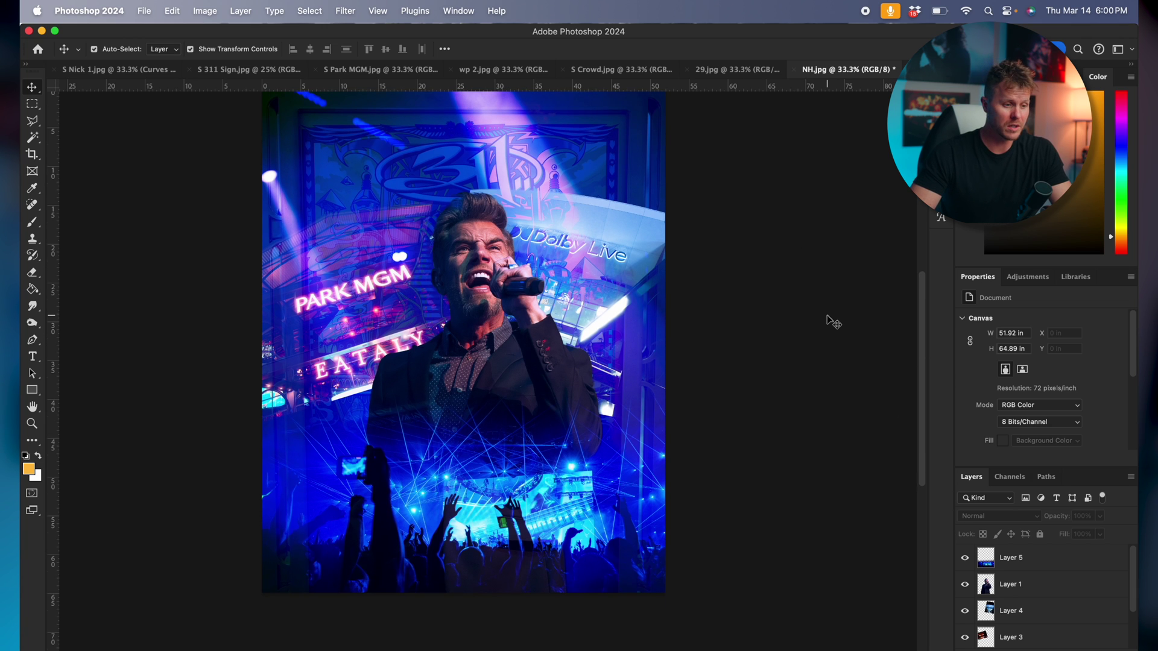
scroll(833, 322, up, 1)
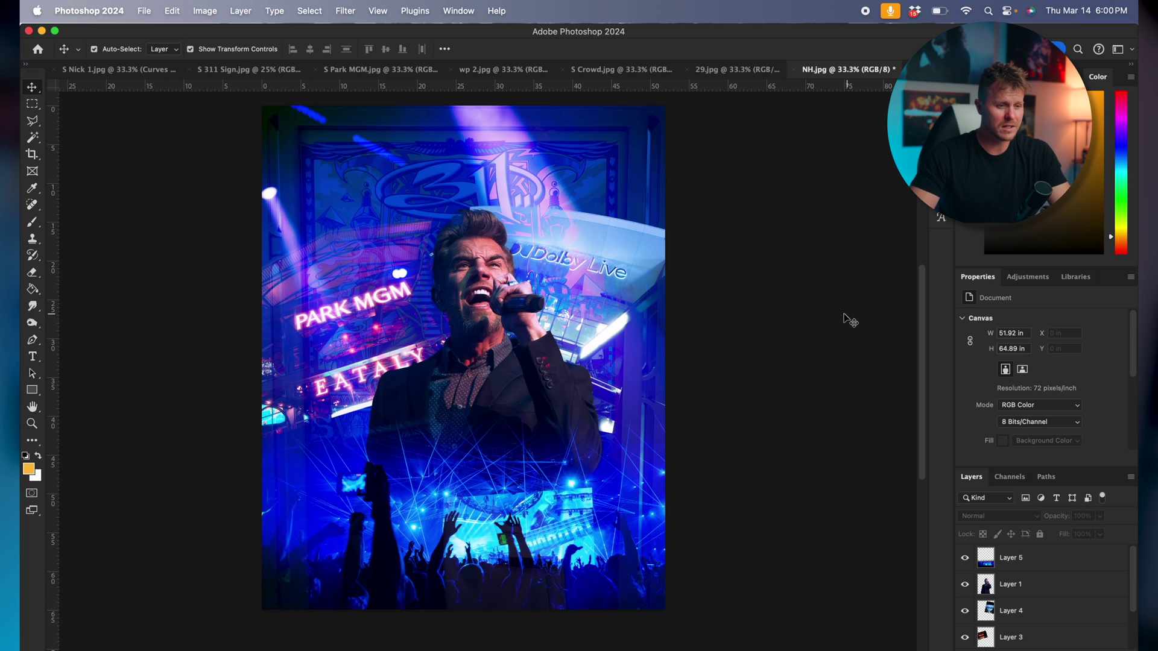
click(715, 71)
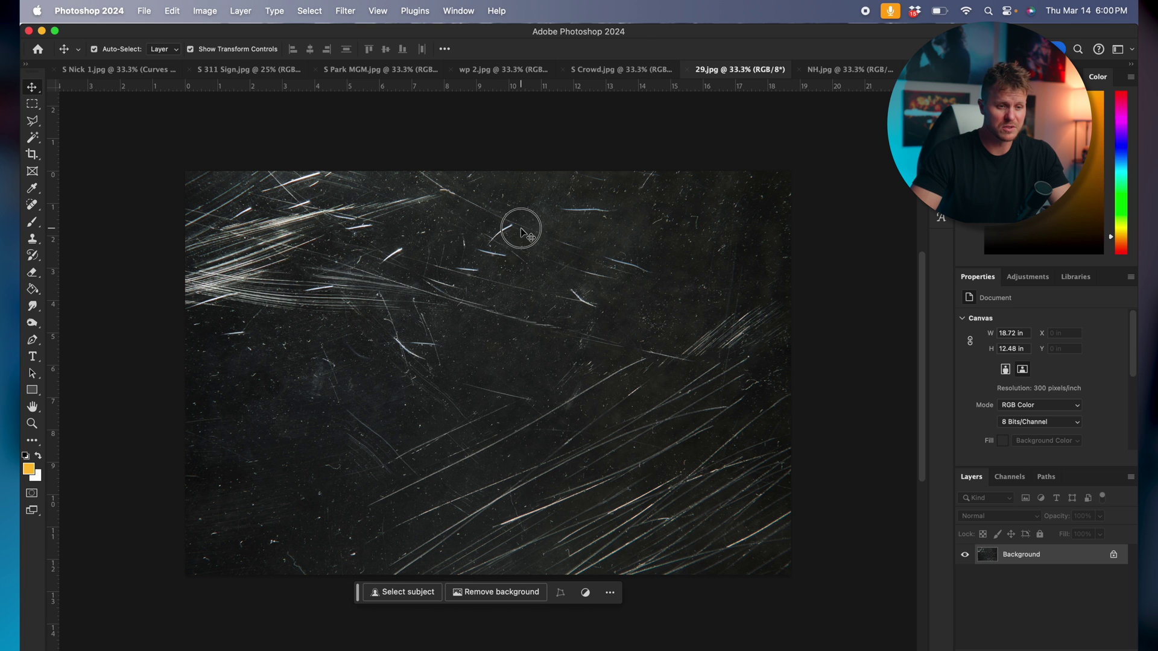
- Drag the 29.jpg texture into NH.jpg and rotate it exactly -90°
click(824, 70)
drag(757, 112, 481, 371)
drag(795, 173, 355, 128)
click(389, 49)
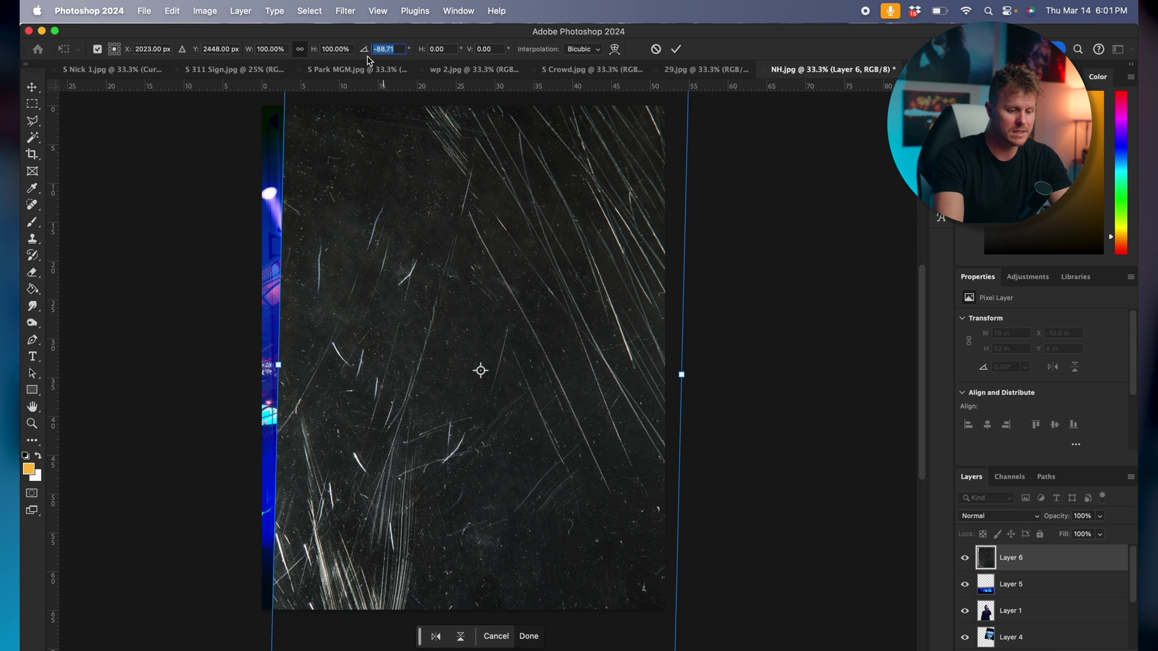
text(-90)
key(Return)
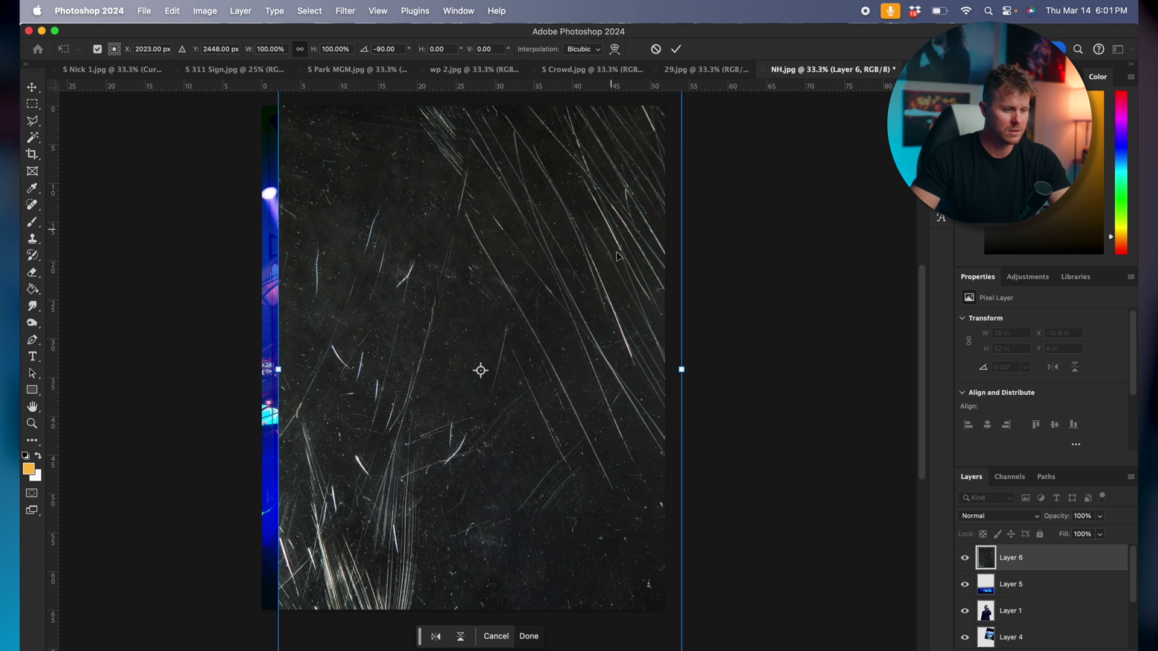
- Stretch the rotated texture to fit the canvas width and top-left corner
scroll(678, 368, down, 1)
drag(659, 370, 645, 371)
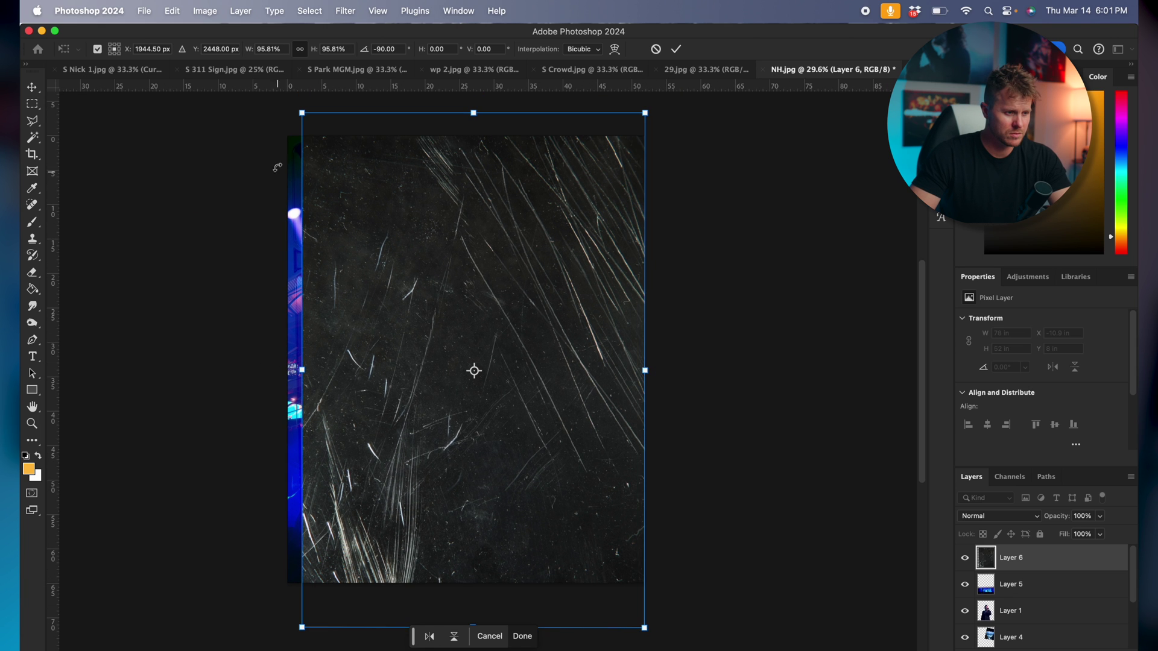
drag(303, 114, 288, 135)
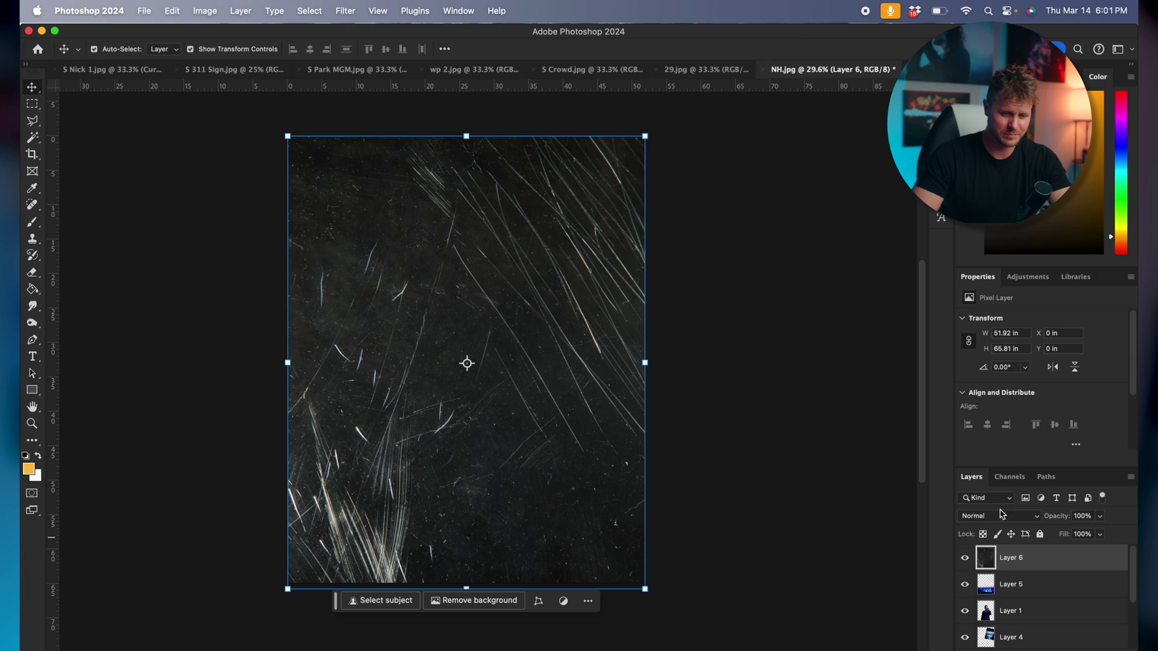
- Set the scratch texture Layer 6 to Hue blending and commit its transform
click(1001, 516)
scroll(1000, 537, down, 3)
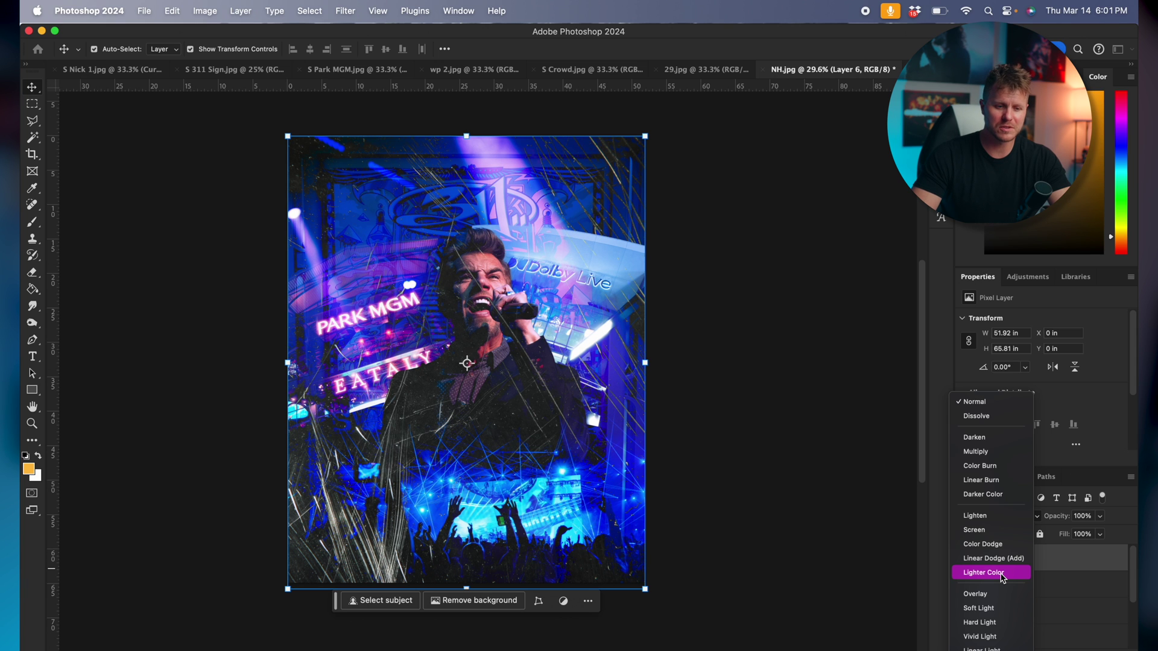
scroll(1001, 578, down, 1)
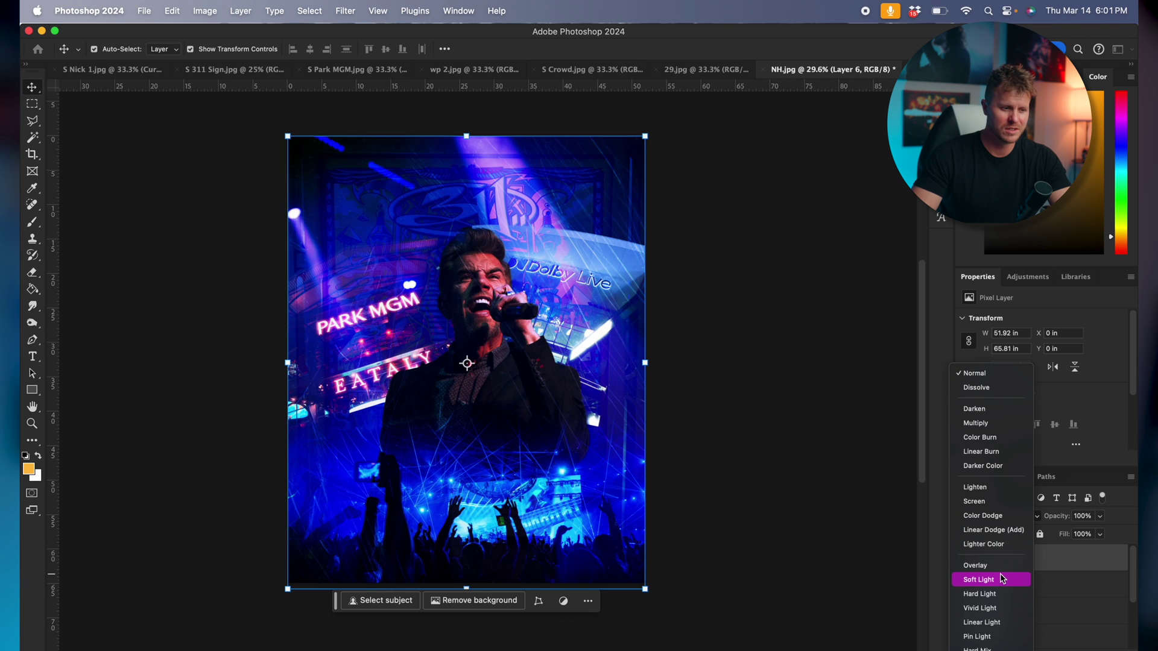
scroll(996, 579, down, 1)
scroll(996, 579, down, 2)
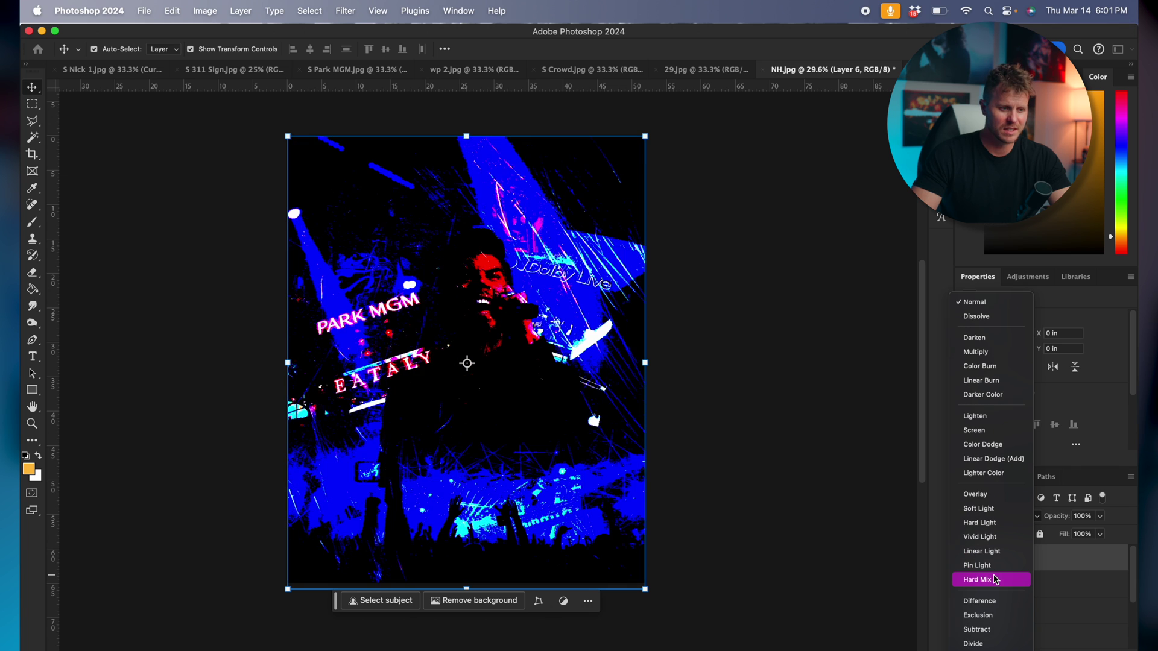
scroll(991, 615, down, 2)
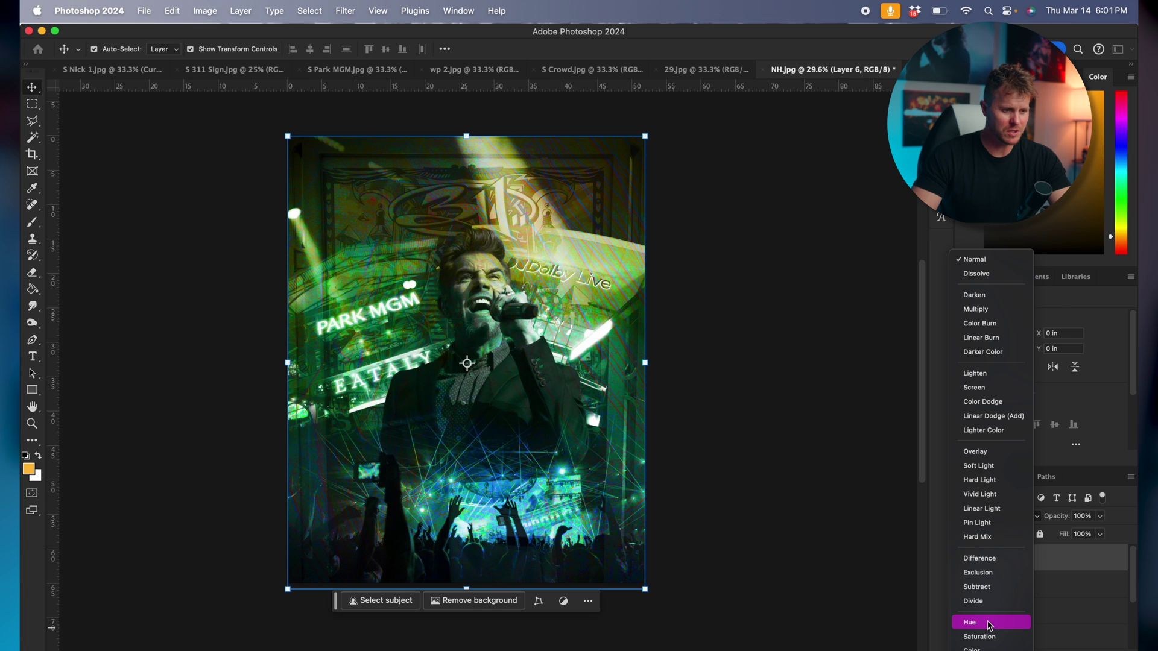
click(990, 625)
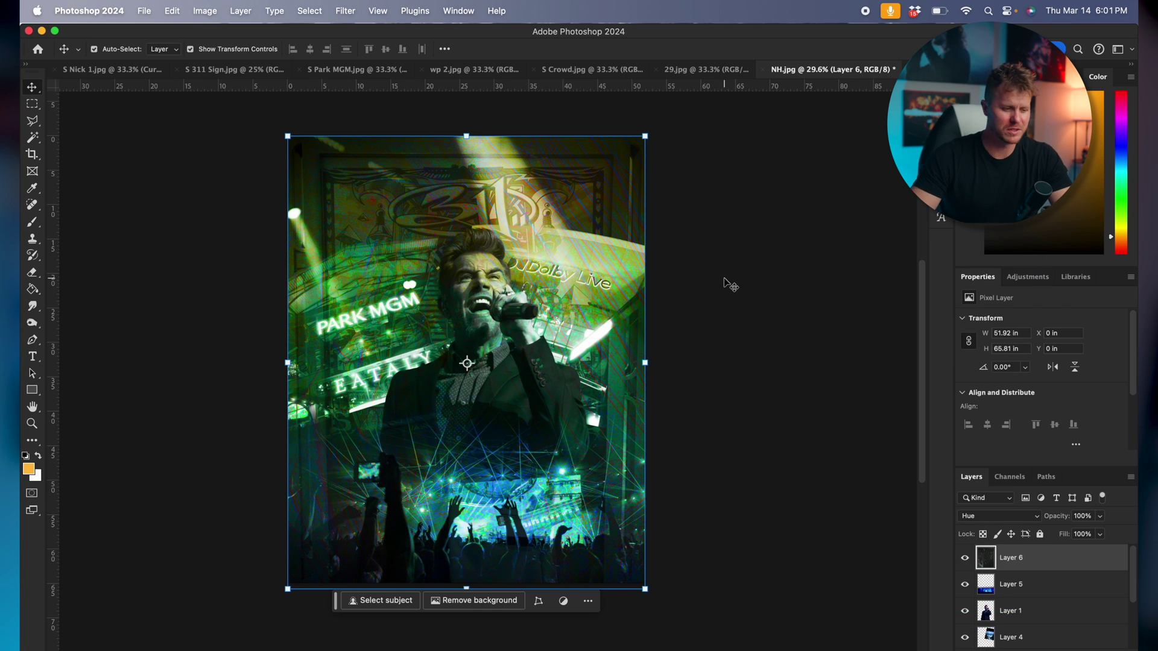
click(819, 461)
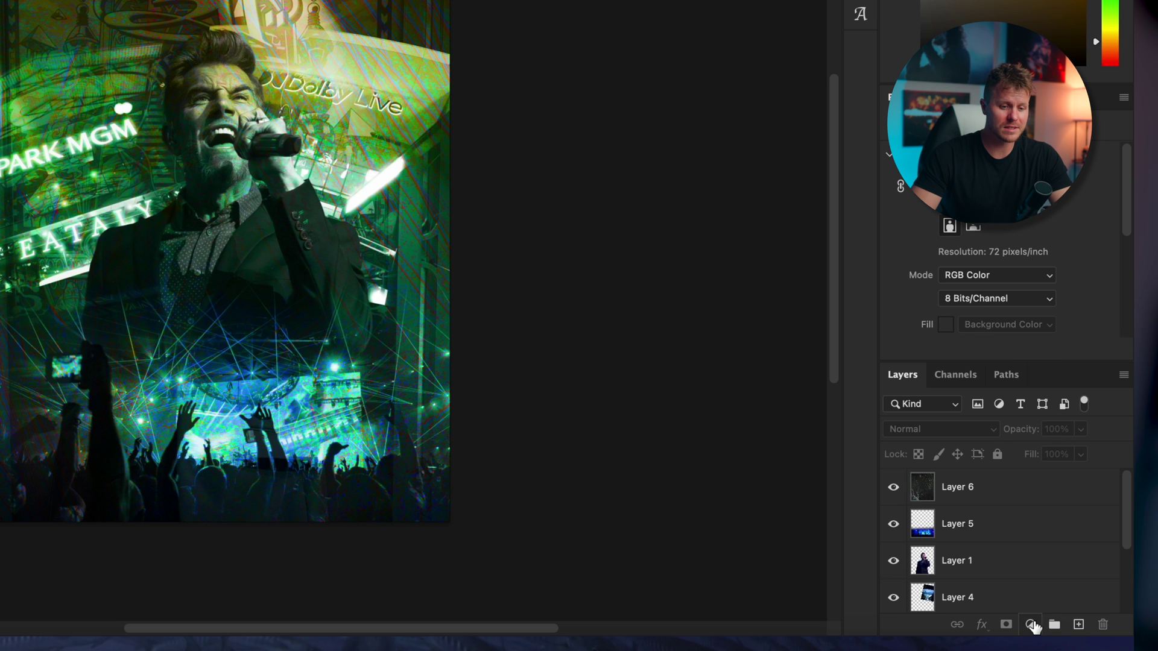
- Add a Color Balance adjustment layer and shift the midtones' magenta–green slider
click(1032, 625)
click(1075, 550)
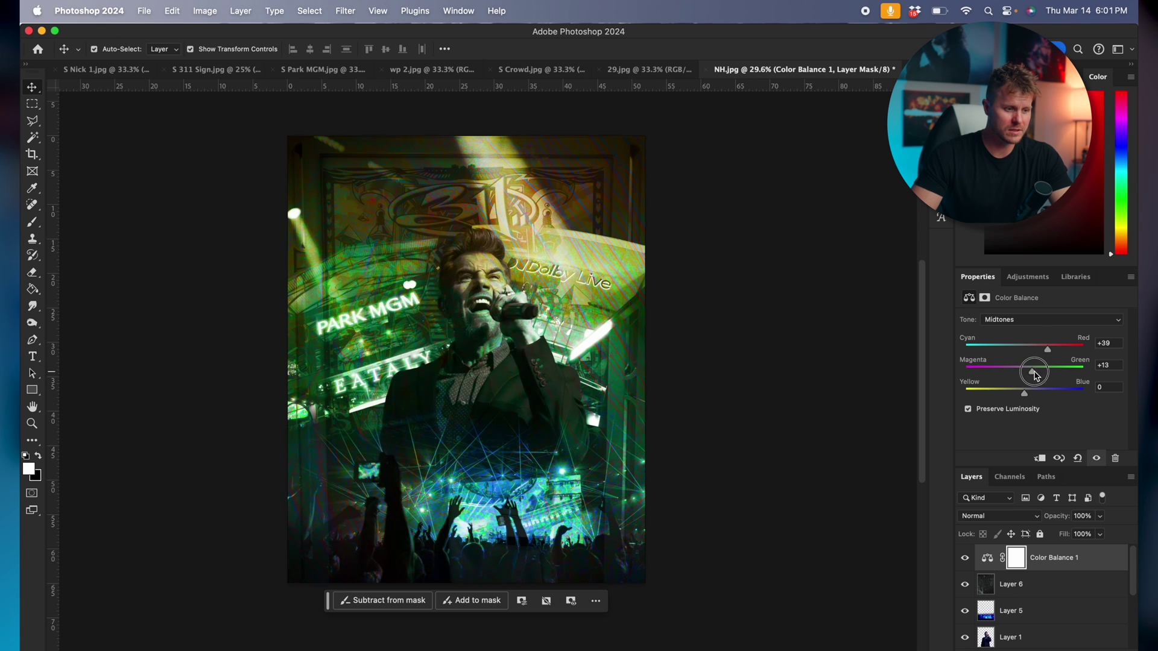
drag(1037, 375, 1025, 378)
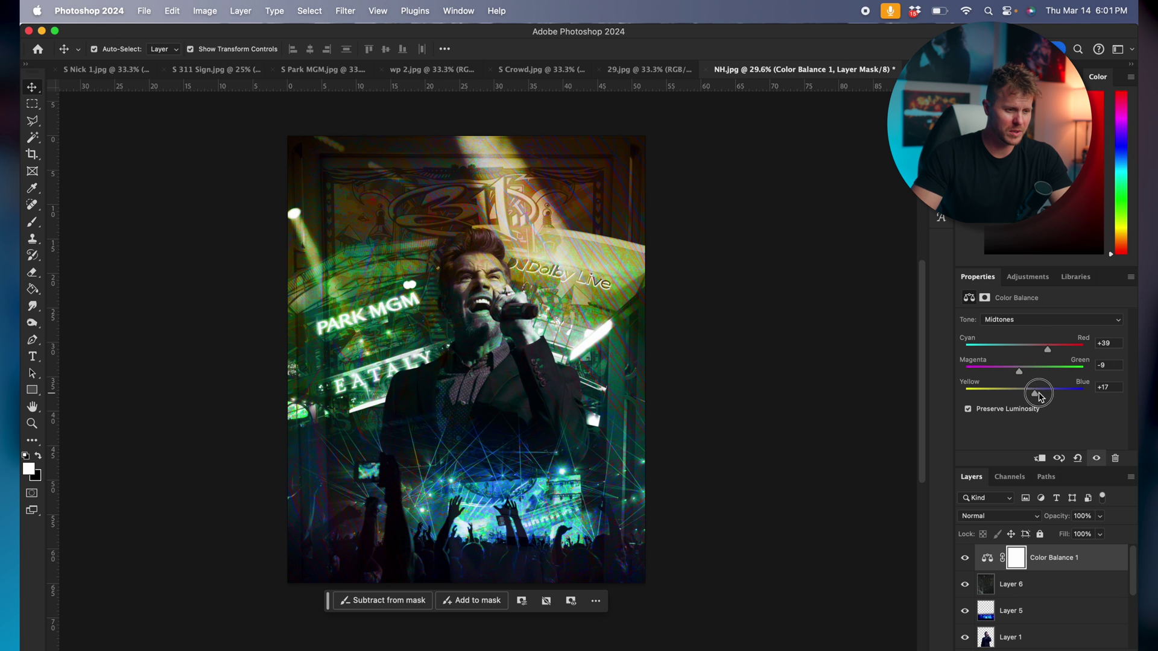
- Set the Highlights balance to +33/+12/+29, then switch the tone range to Shadows
click(1023, 329)
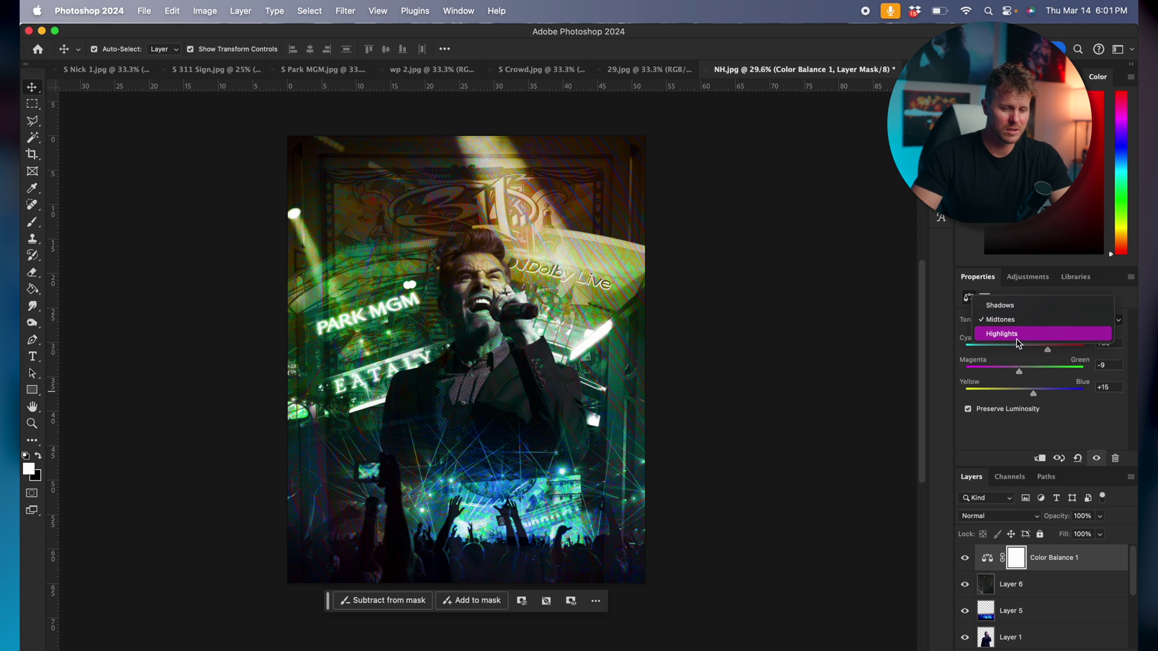
click(1019, 334)
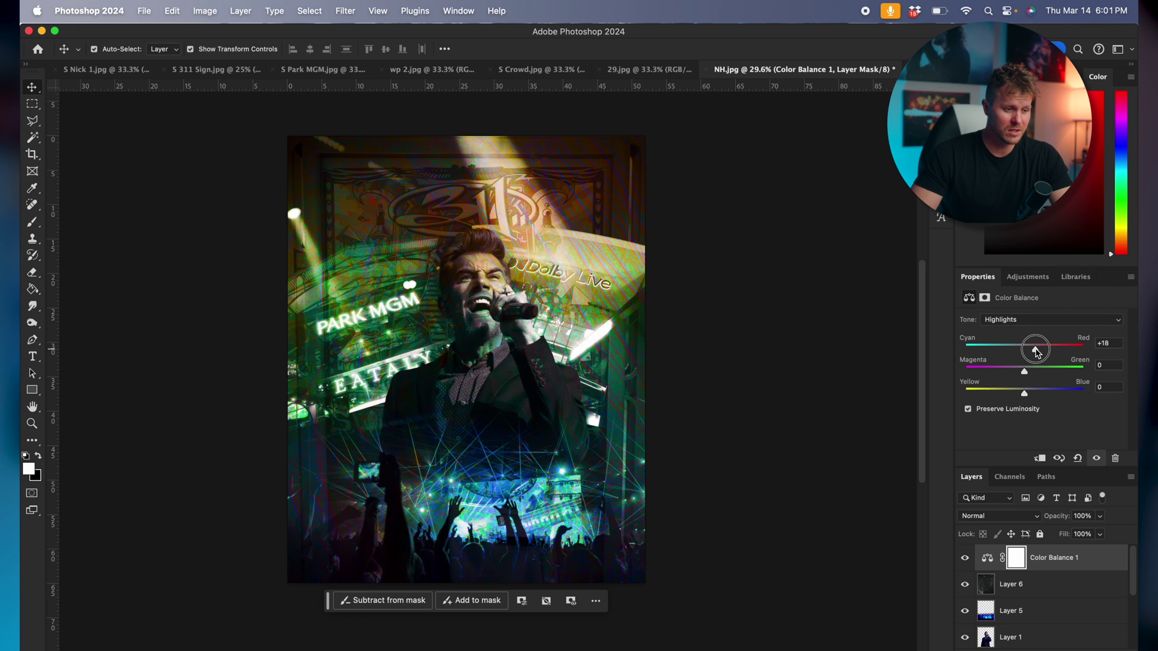
drag(1031, 372, 1037, 396)
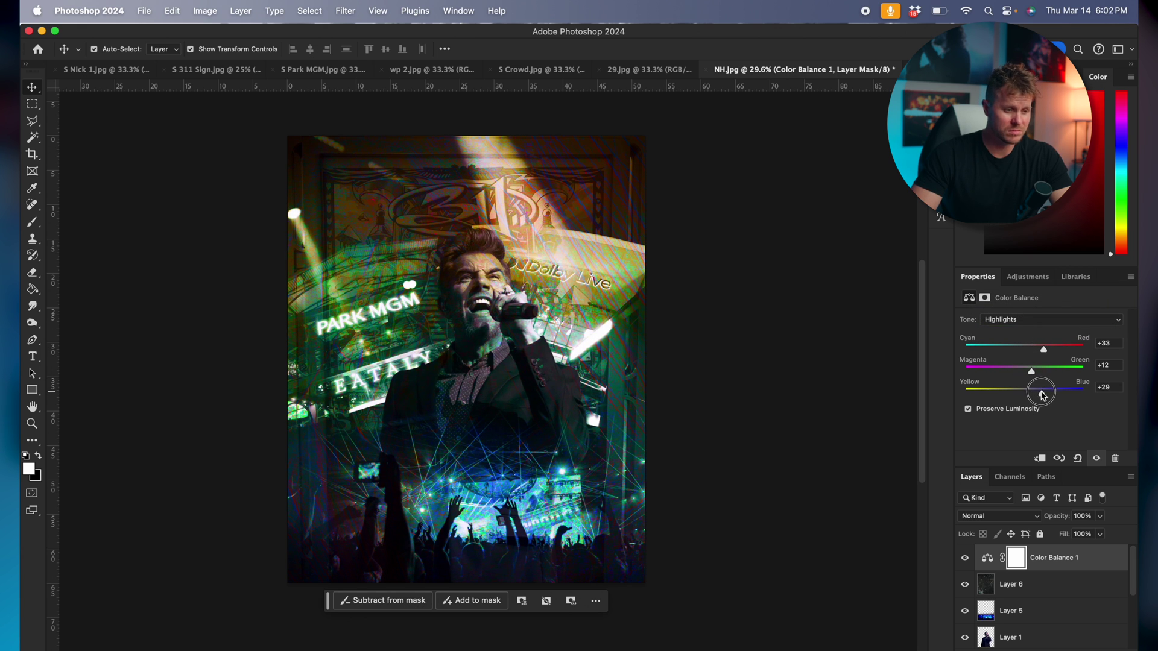
click(1025, 320)
click(1028, 294)
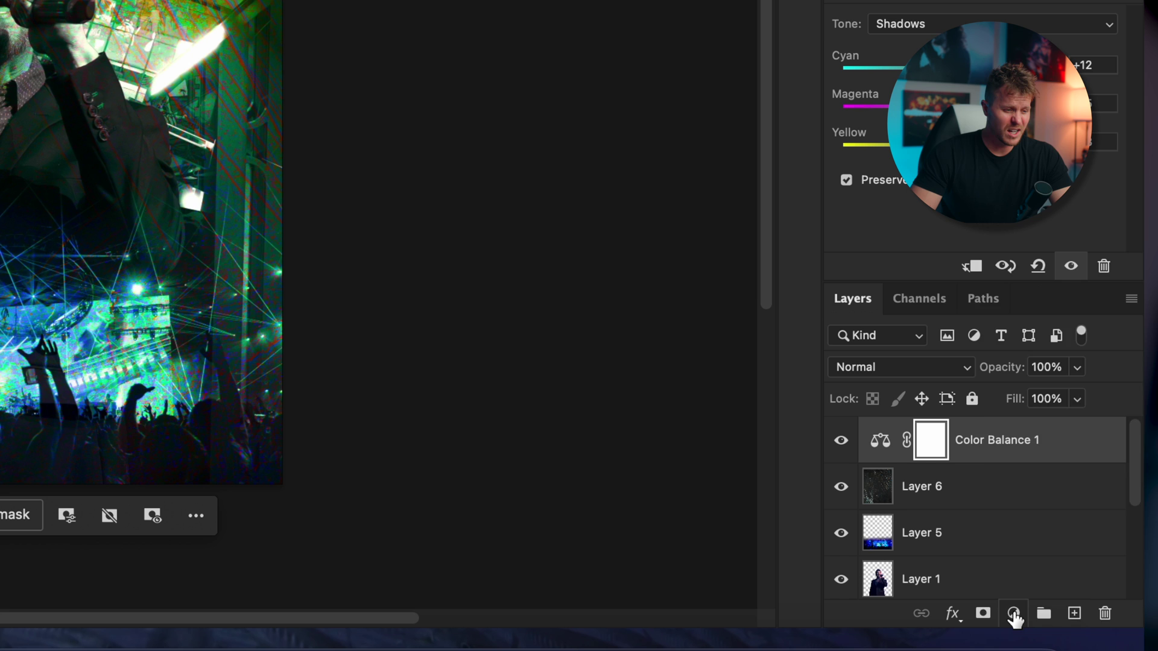
click(1014, 614)
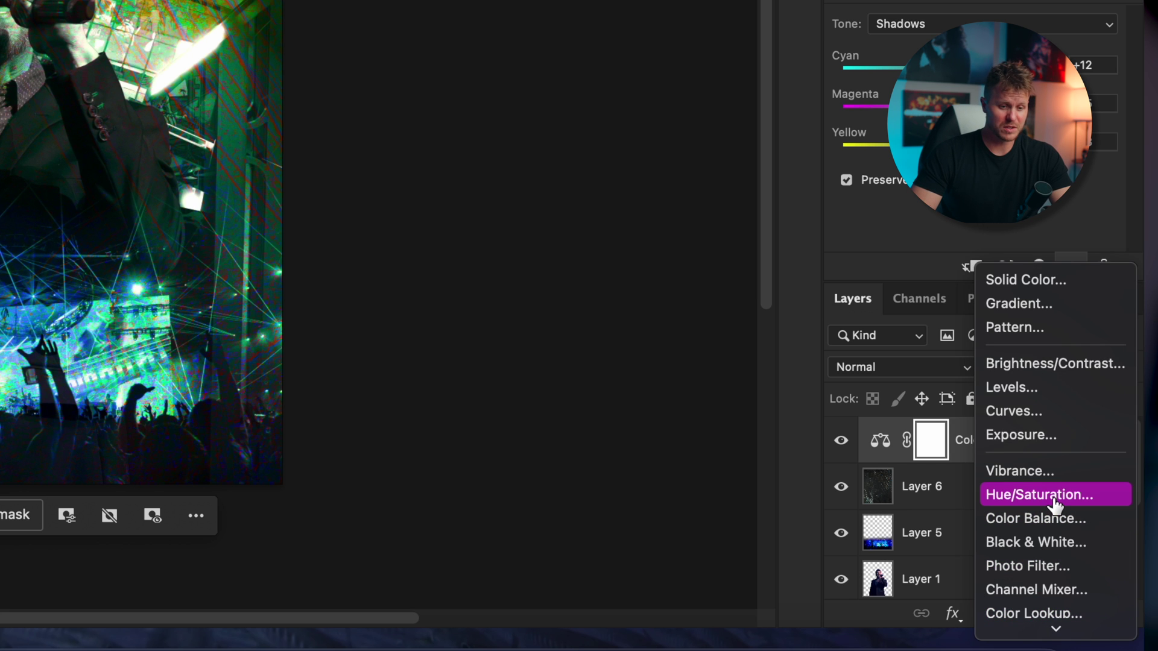
- Add Vibrance at +61, then a Curves layer with a midpoint and a raised dark end
click(1051, 473)
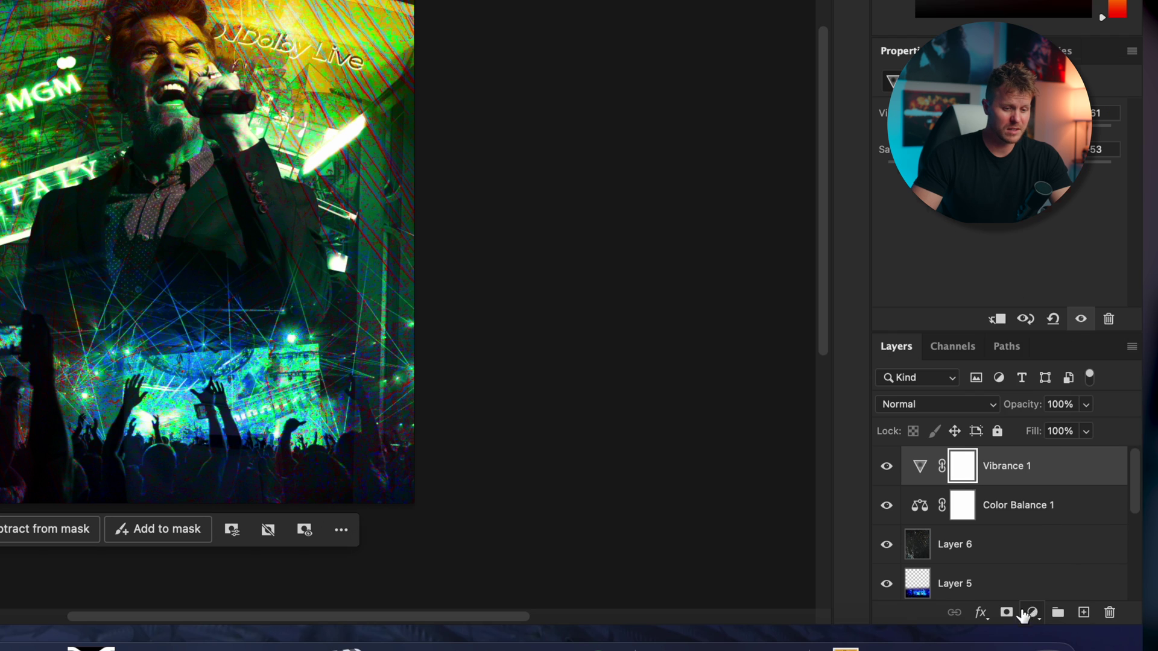
click(1059, 650)
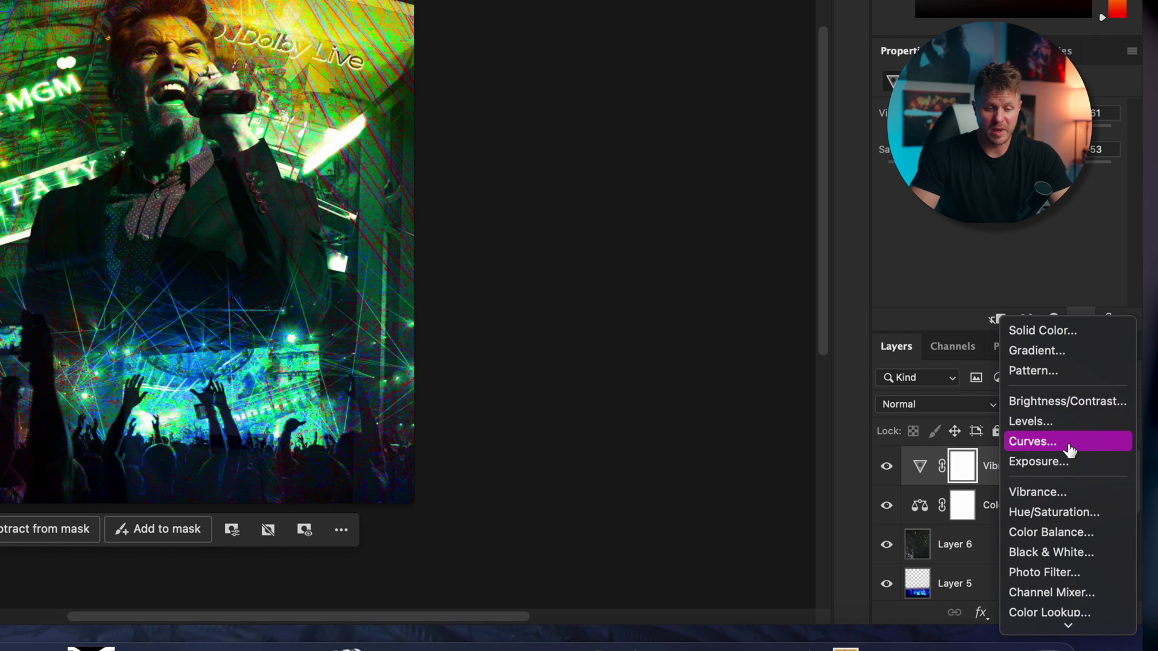
click(1069, 447)
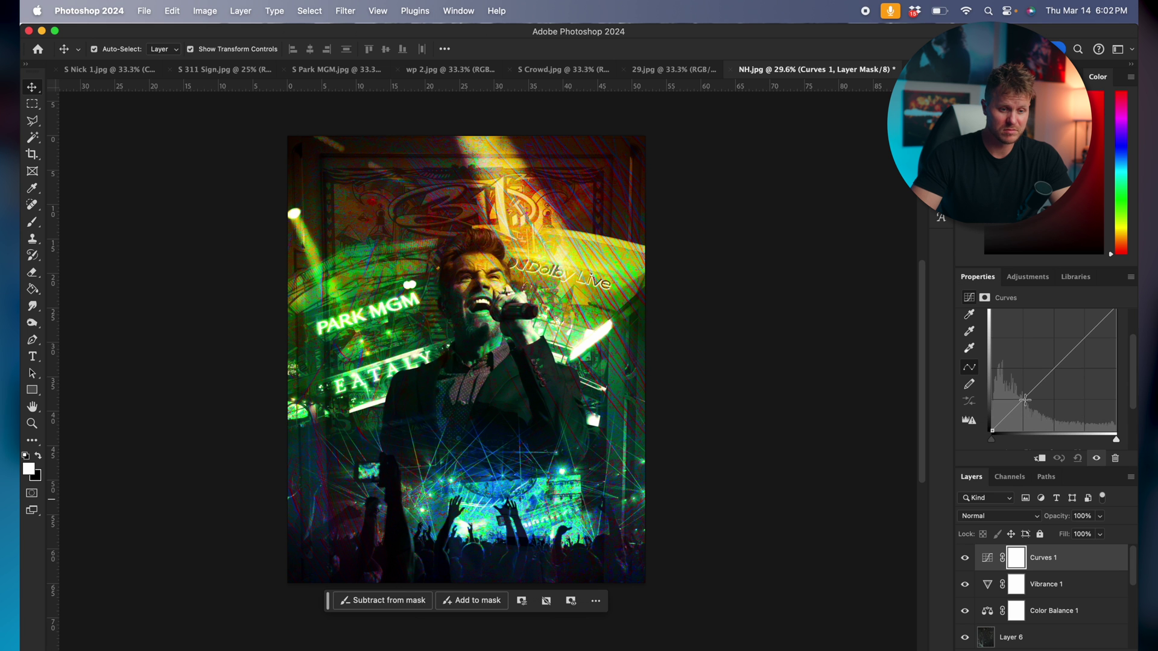
click(1052, 369)
mouse_move(993, 430)
mouse_down()
mouse_move(994, 411)
mouse_move(993, 434)
mouse_up()
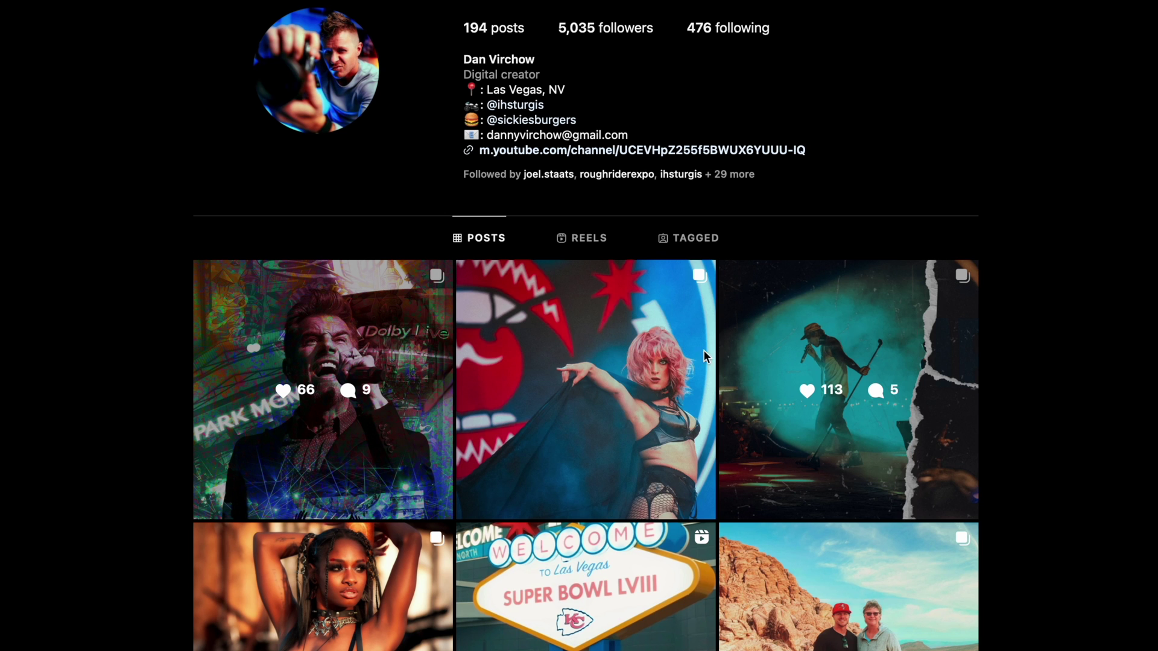
- Open the first profile post, the finished '311 | Dolby Live @ Park MGM 3/9/24' poster
click(383, 354)
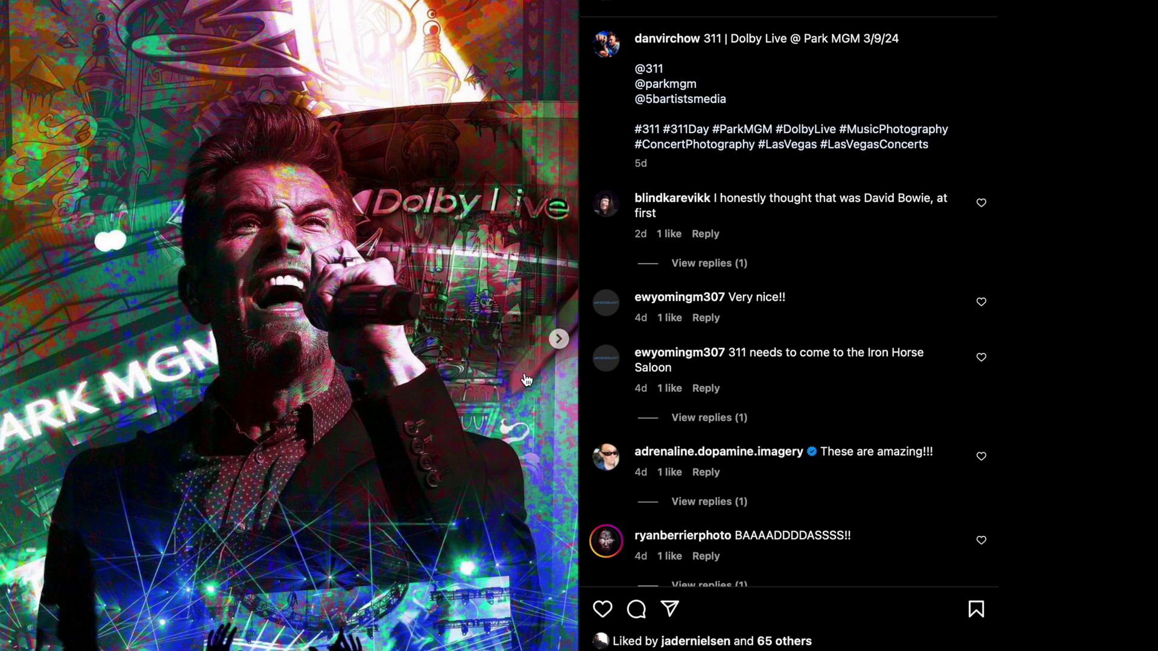